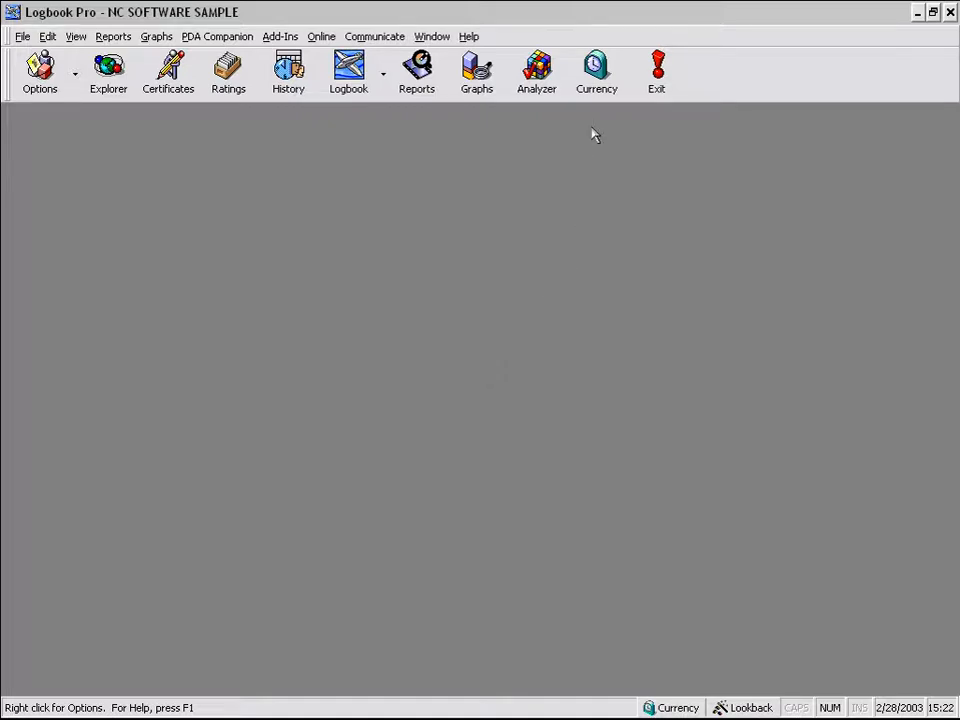
- Open the Currency Editor from the toolbar Currency button
click(615, 90)
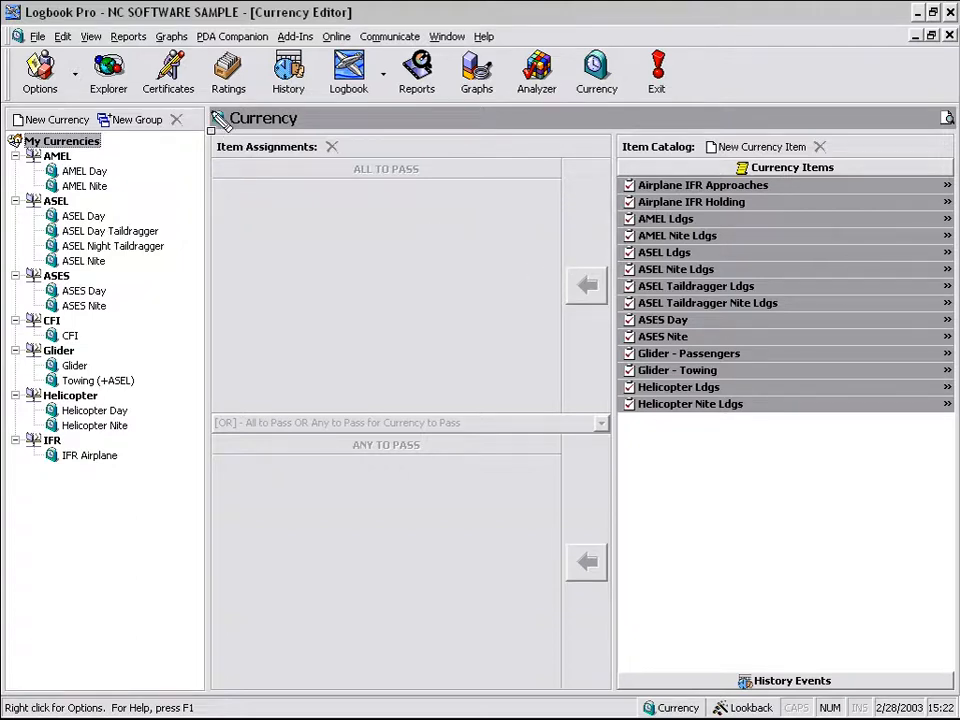
mouse_move(208, 104)
mouse_down()
mouse_move(9, 444)
mouse_move(10, 505)
mouse_up()
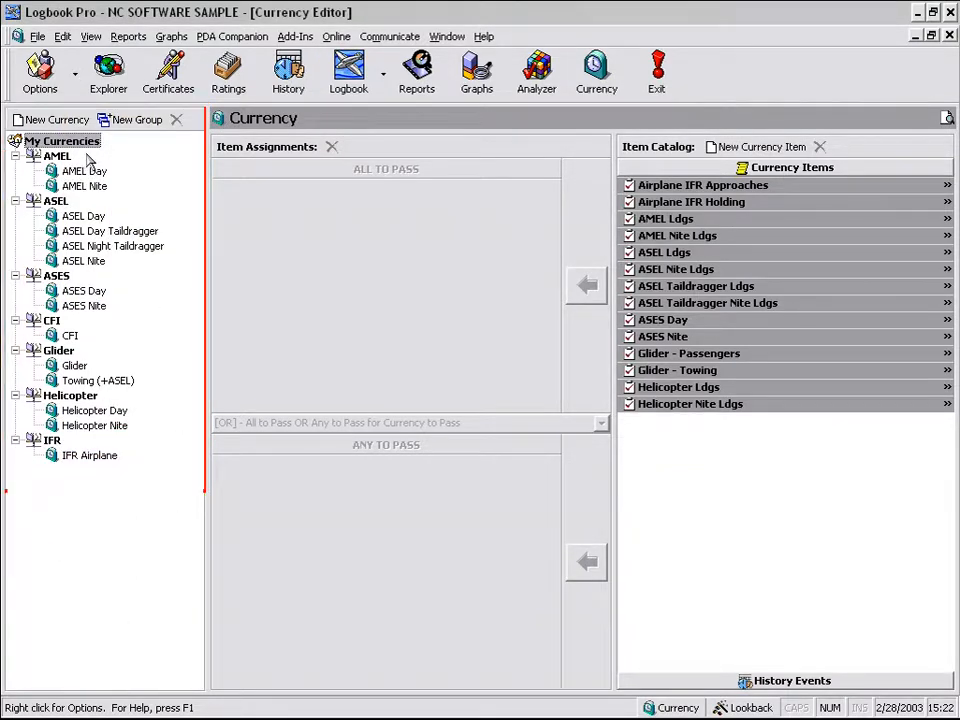
drag(86, 157, 42, 157)
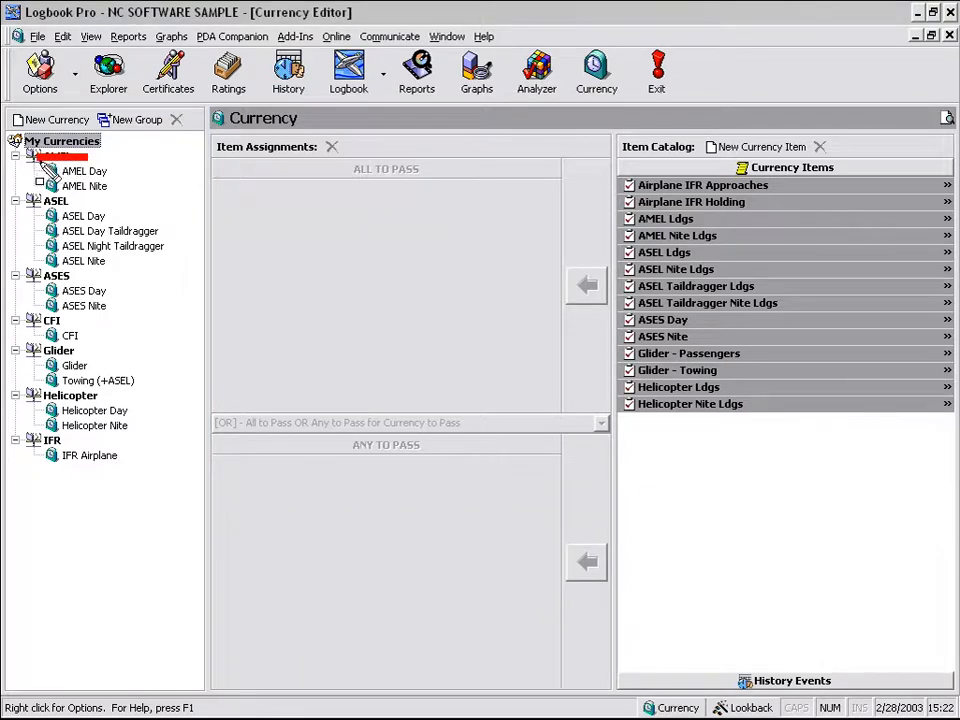
drag(107, 148, 16, 164)
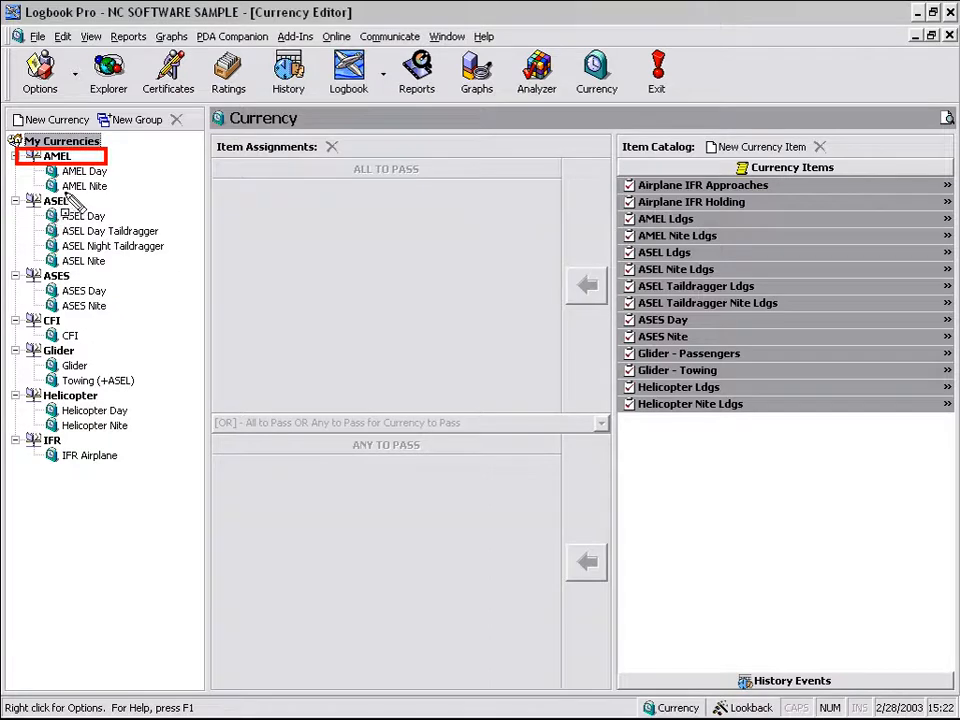
drag(96, 194, 10, 208)
drag(91, 267, 8, 283)
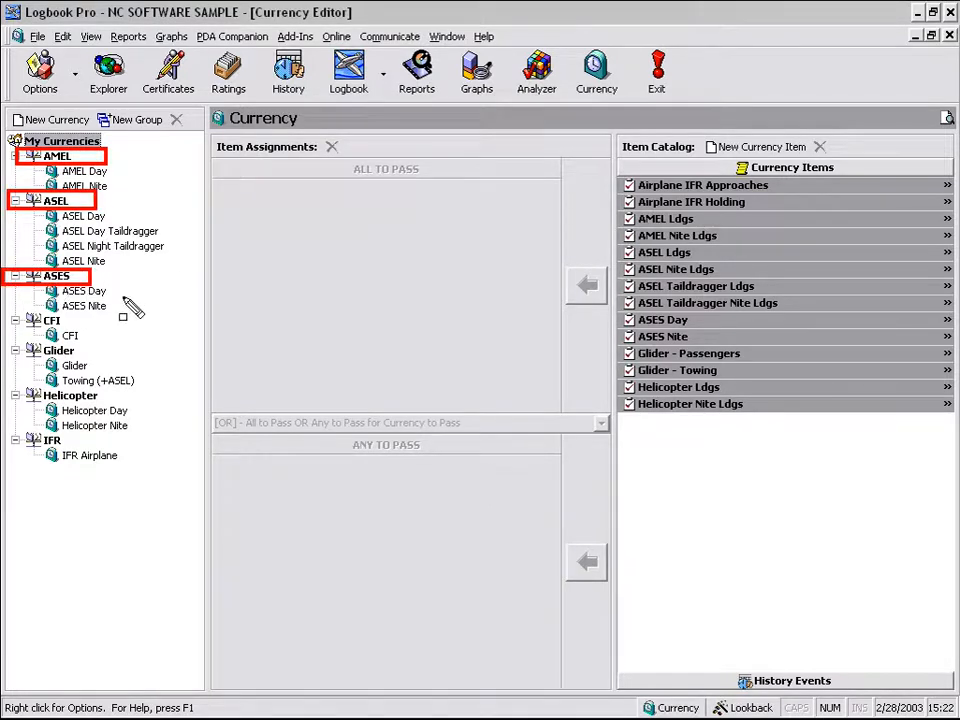
mouse_move(166, 210)
mouse_down()
mouse_move(130, 262)
mouse_move(48, 268)
mouse_up()
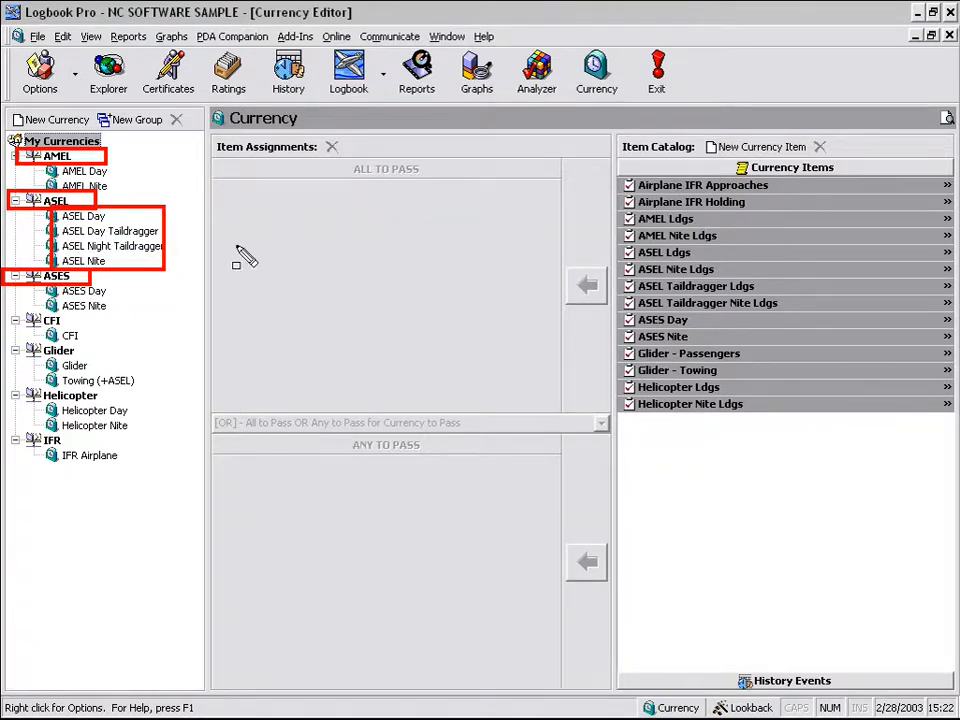
key(Escape)
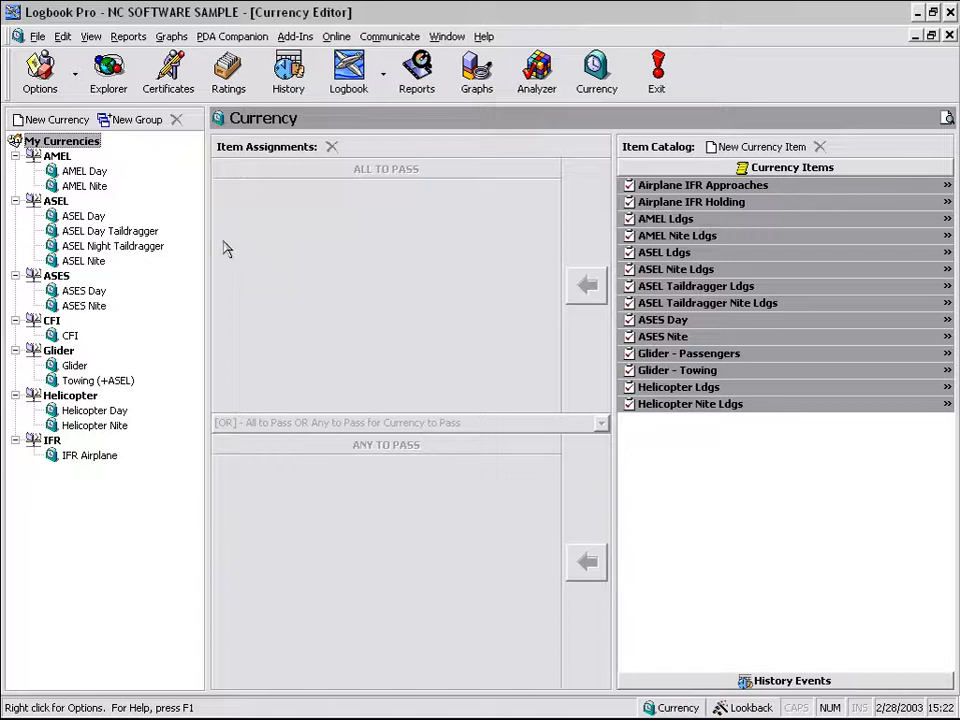
- Collapse ASEL, ASES, CFI and Glider, then re-expand CFI, ASES and ASEL so only Glider stays collapsed
mouse_move(76, 218)
mouse_down()
mouse_move(70, 207)
mouse_move(77, 231)
mouse_move(82, 218)
mouse_up()
click(15, 201)
click(15, 216)
click(15, 230)
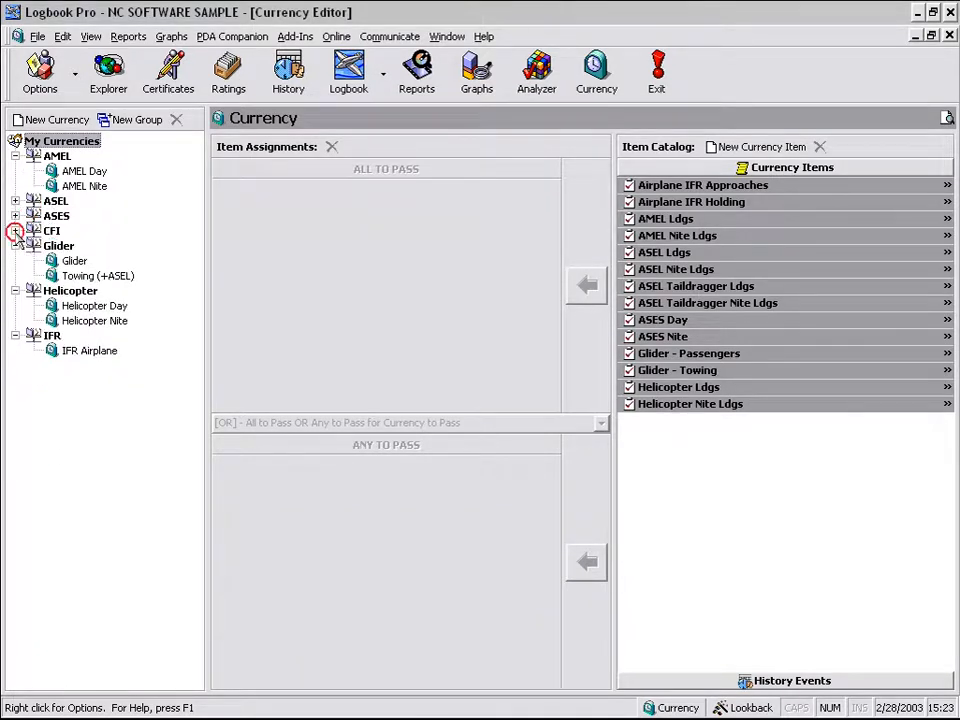
click(15, 245)
click(15, 230)
click(15, 216)
click(15, 201)
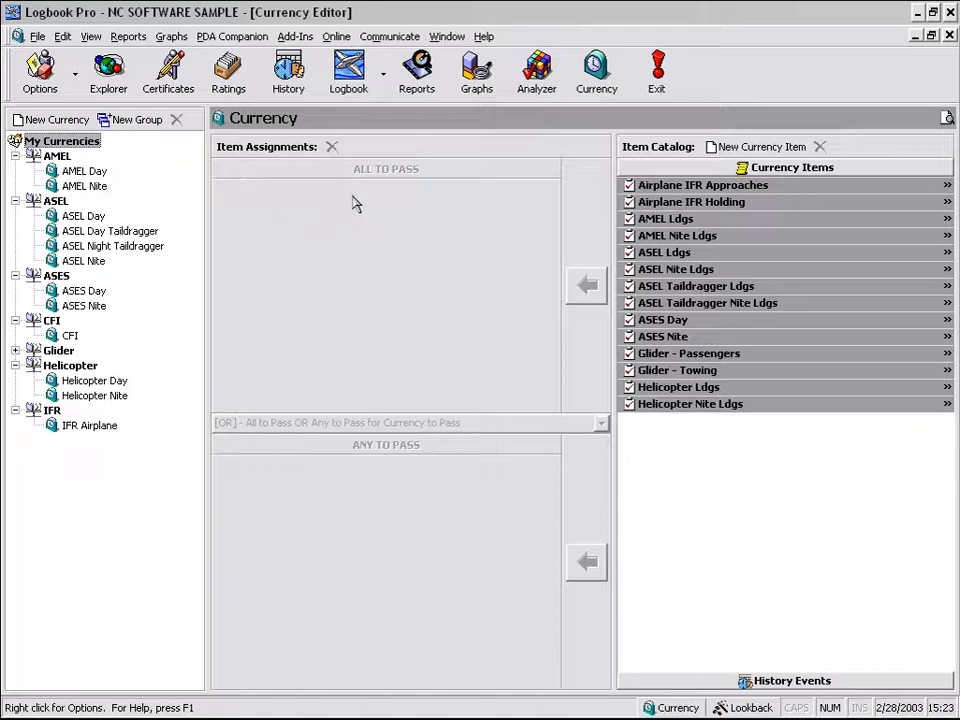
mouse_move(618, 120)
mouse_down()
mouse_move(557, 240)
mouse_move(328, 488)
mouse_move(212, 552)
mouse_move(199, 667)
mouse_move(207, 693)
mouse_up()
key(Escape)
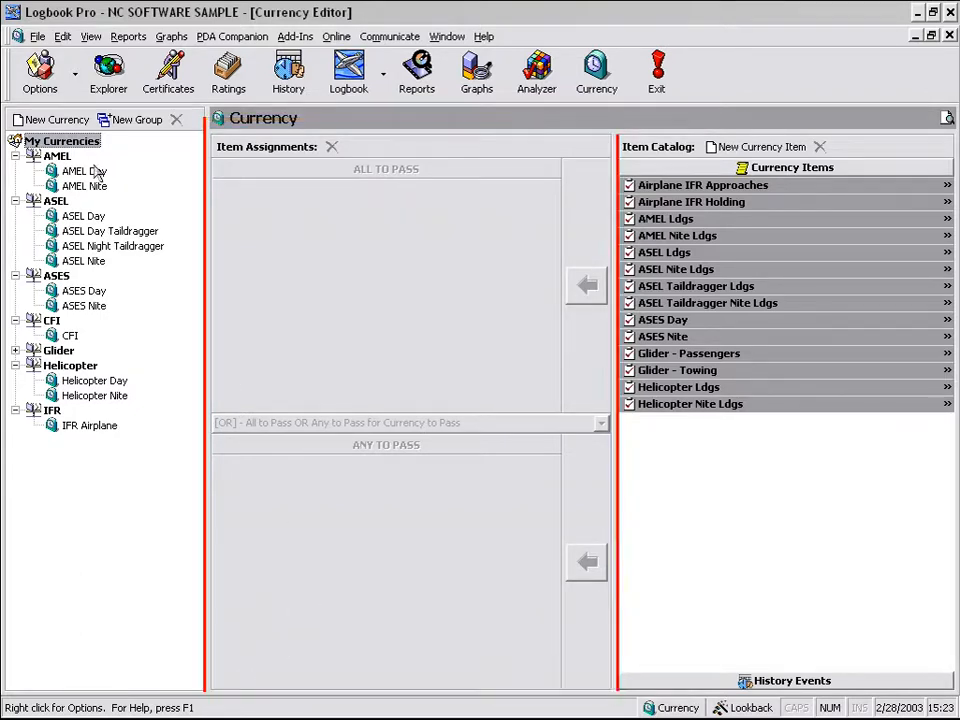
- Show AMEL Day's assignments: AMEL Ldgs and Class 3 Medical required, plus BFR or Wings, joined by AND
click(89, 174)
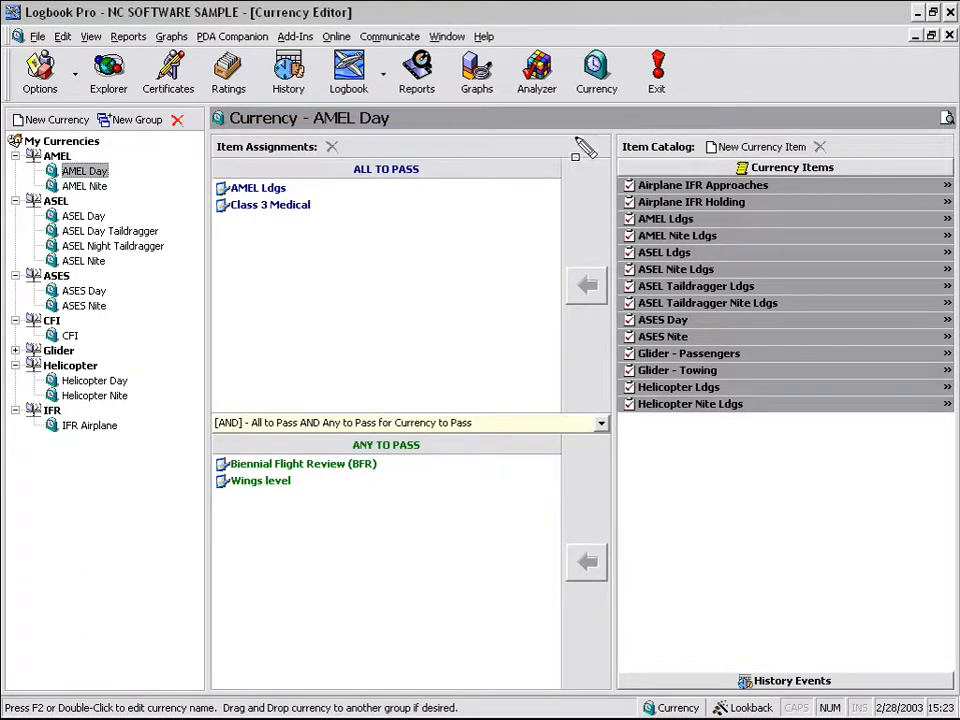
mouse_move(613, 135)
mouse_down()
mouse_move(150, 688)
mouse_move(210, 706)
mouse_up()
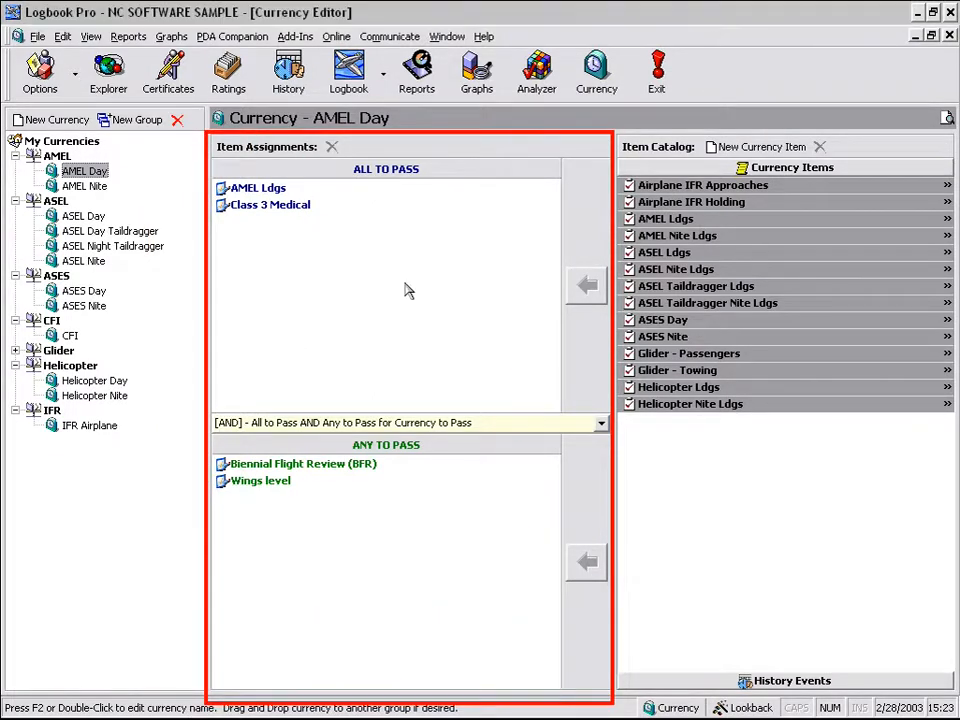
mouse_move(562, 157)
mouse_down()
mouse_move(476, 274)
mouse_move(355, 364)
mouse_move(206, 419)
mouse_up()
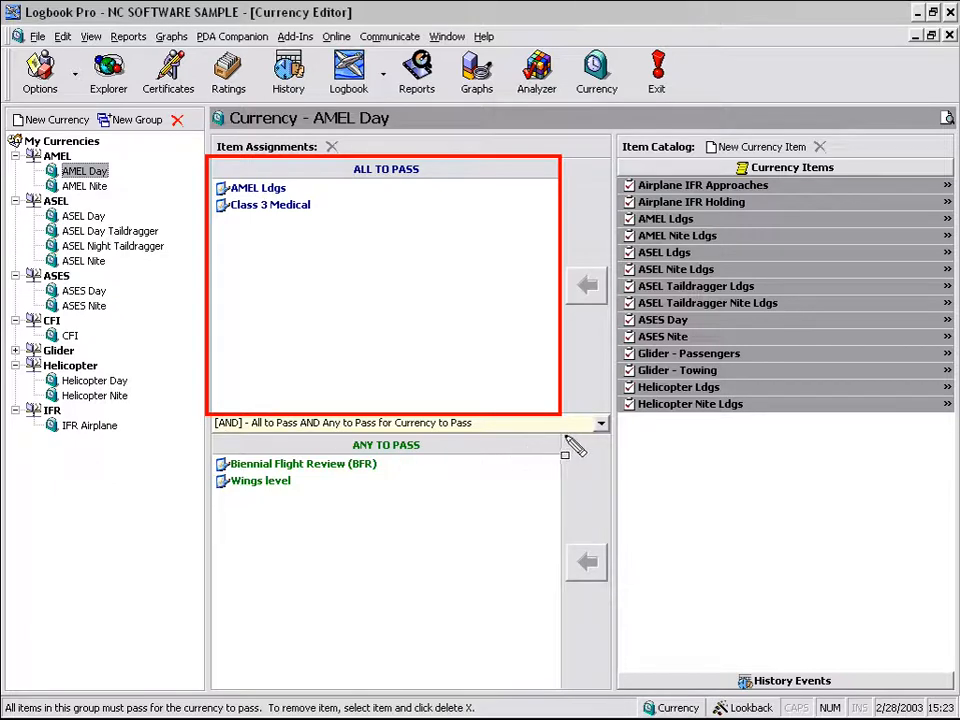
mouse_move(562, 438)
mouse_down()
mouse_move(212, 673)
mouse_move(210, 692)
mouse_up()
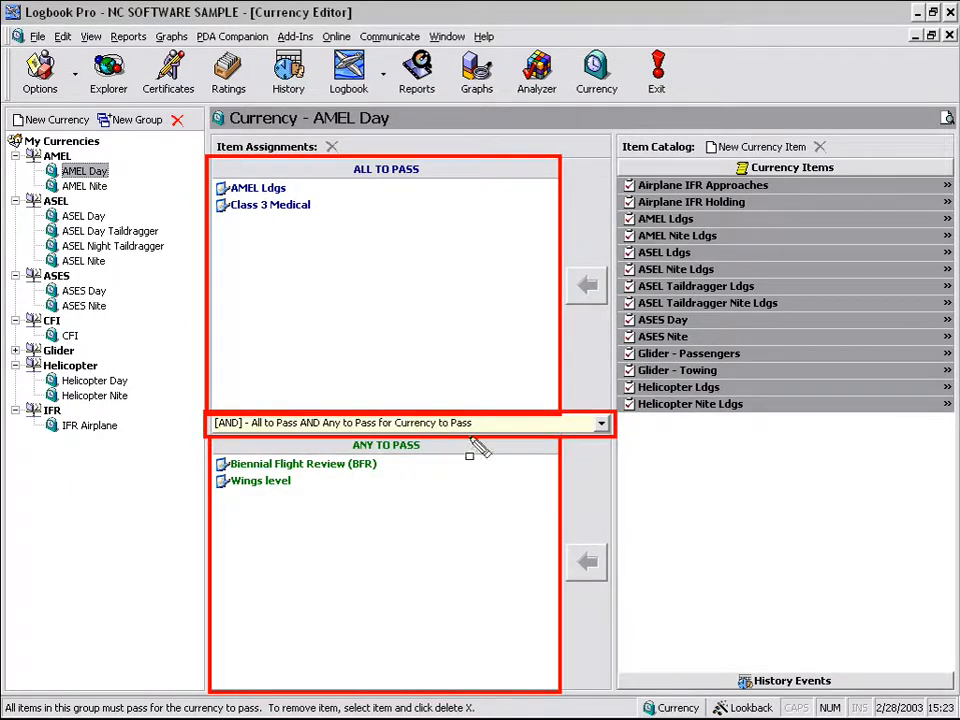
click(603, 424)
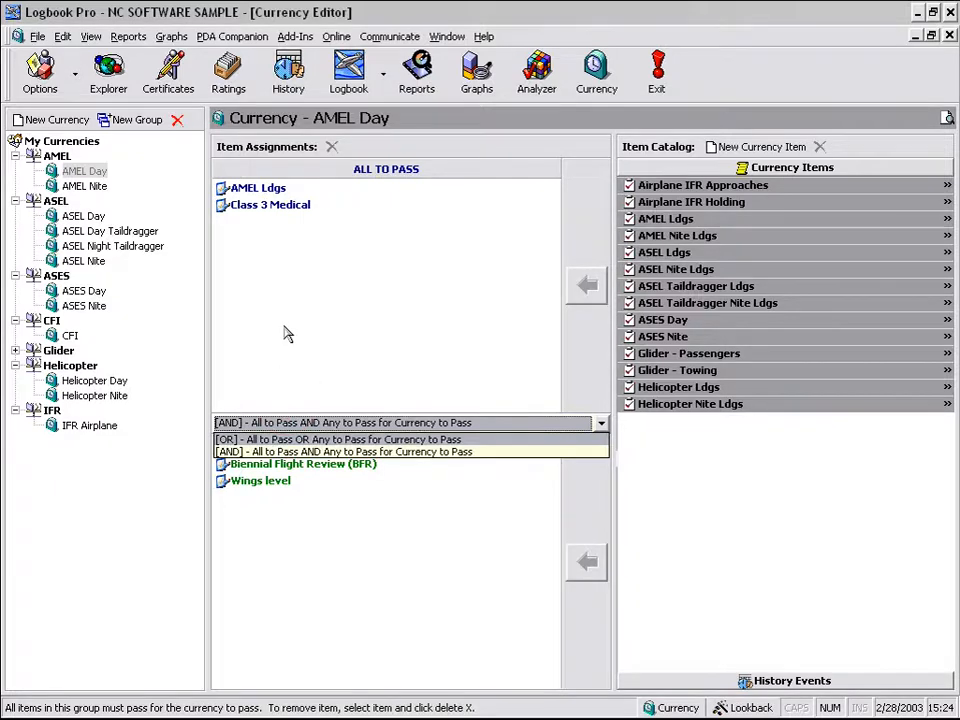
click(469, 439)
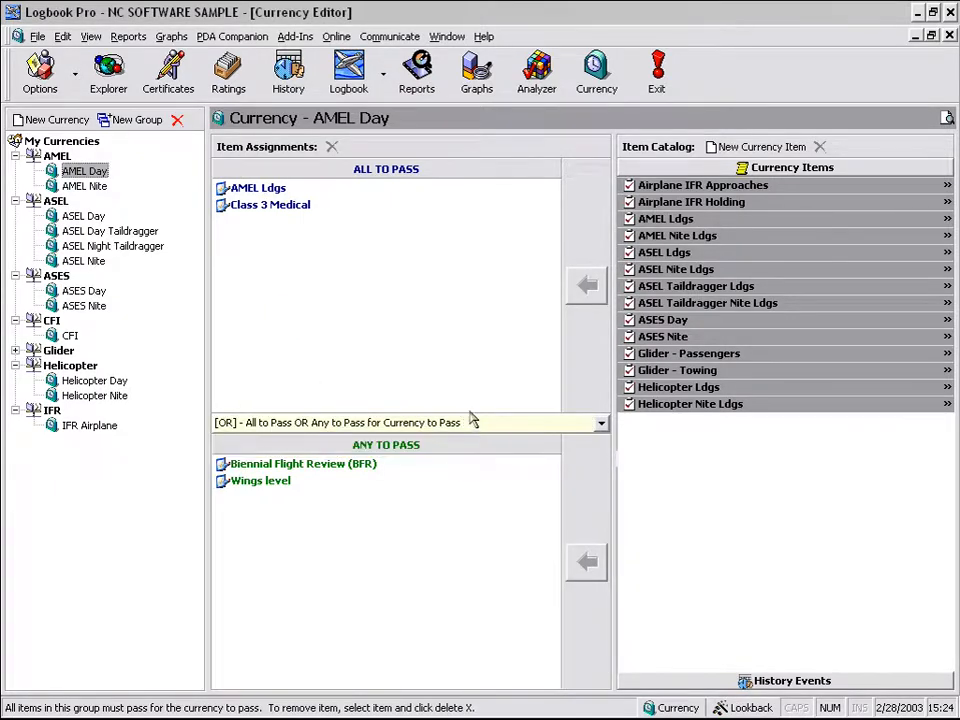
click(375, 243)
click(454, 562)
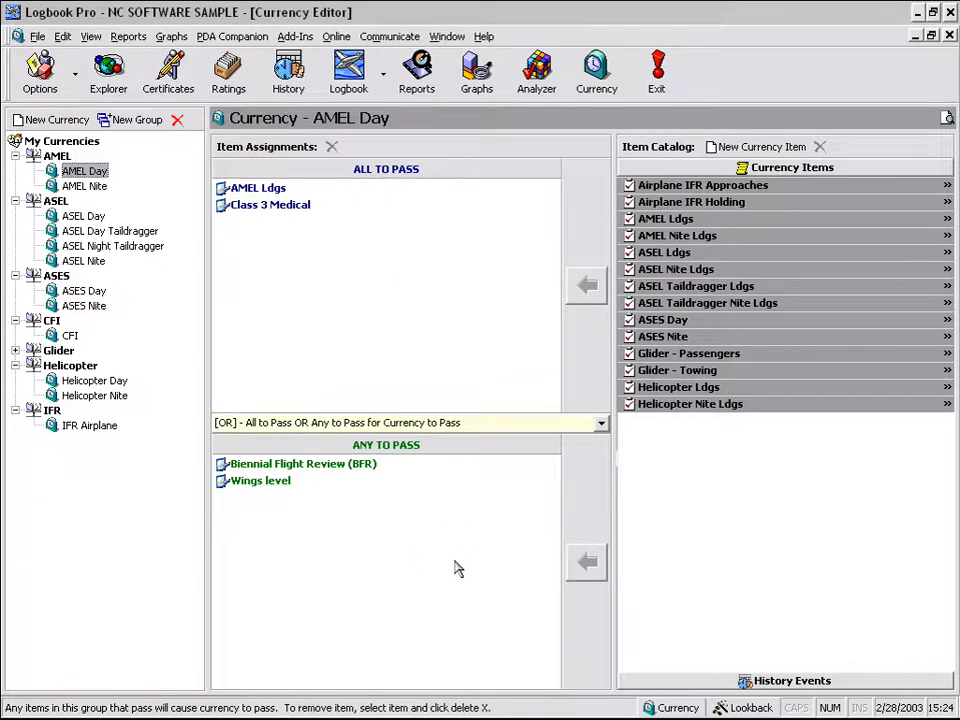
click(574, 430)
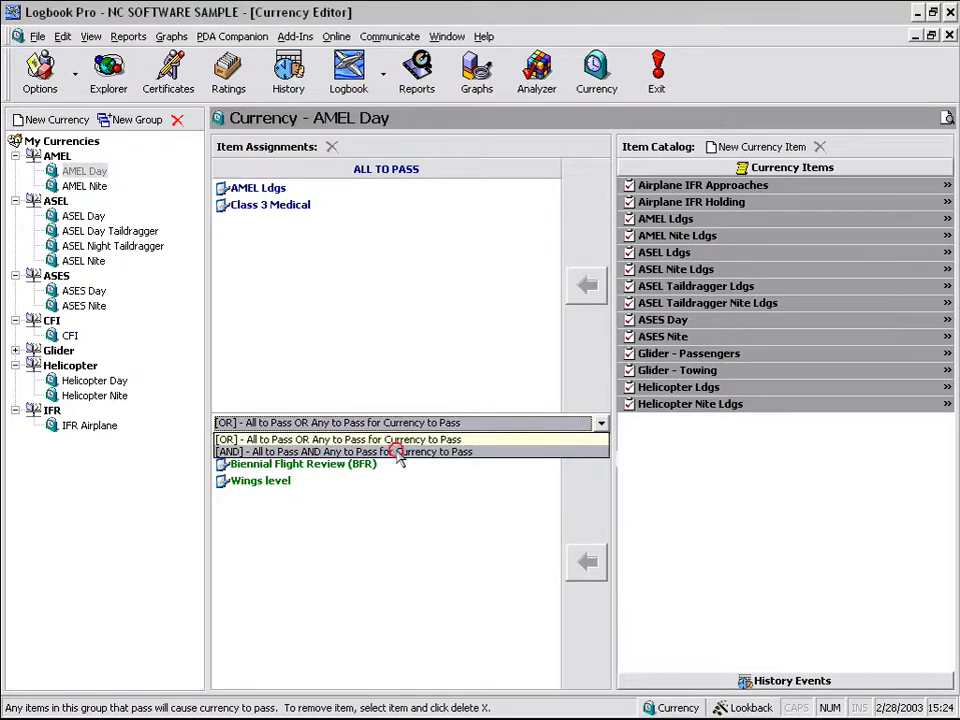
click(395, 451)
click(398, 303)
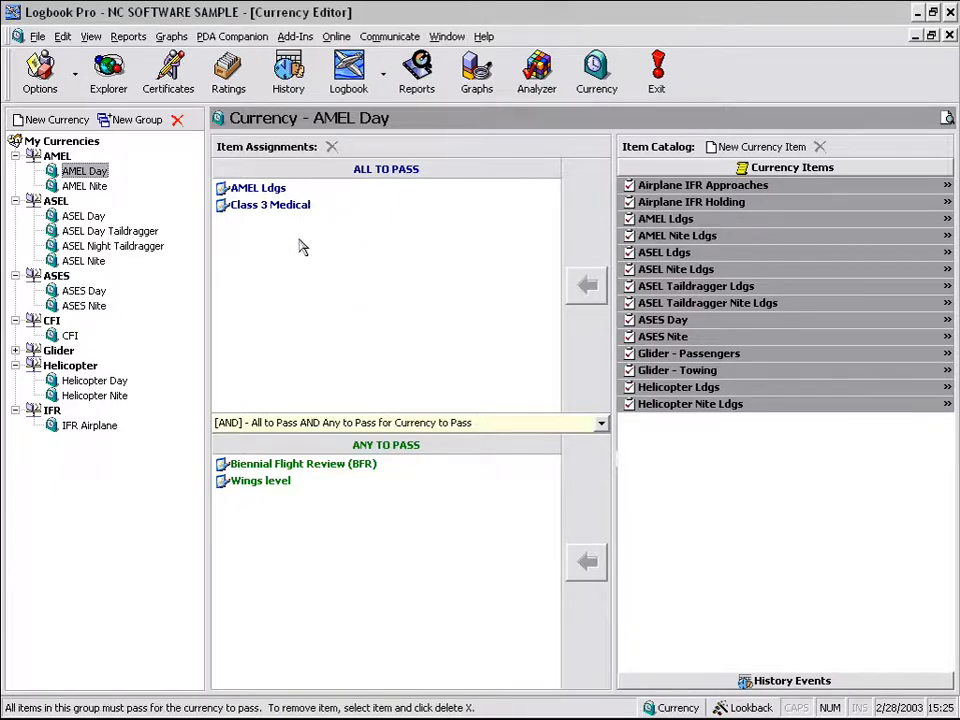
click(443, 536)
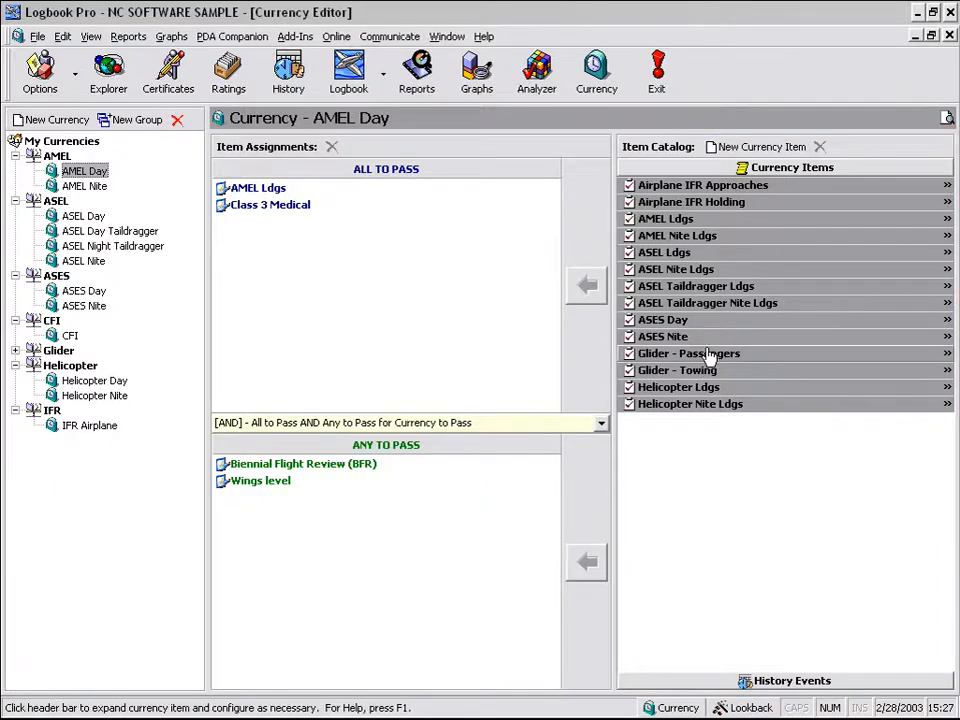
click(828, 188)
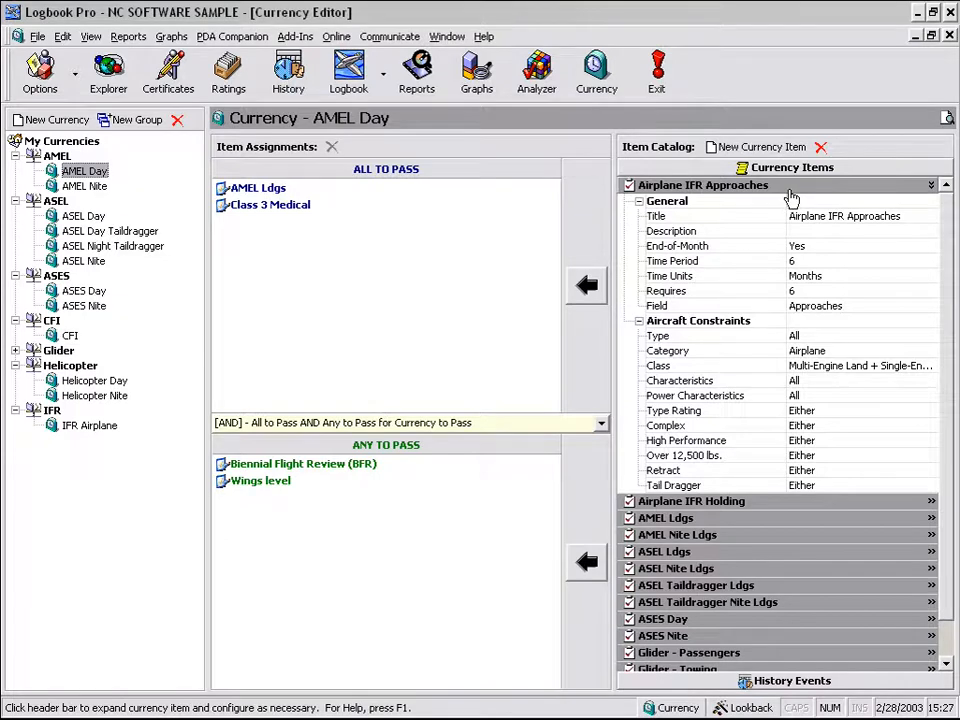
click(790, 190)
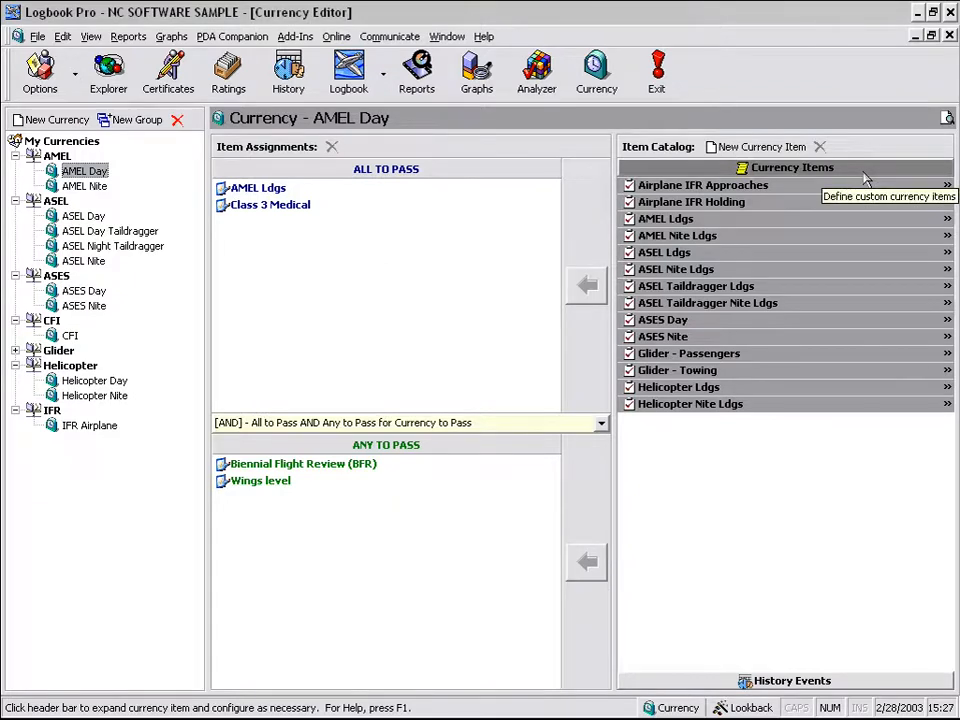
click(834, 684)
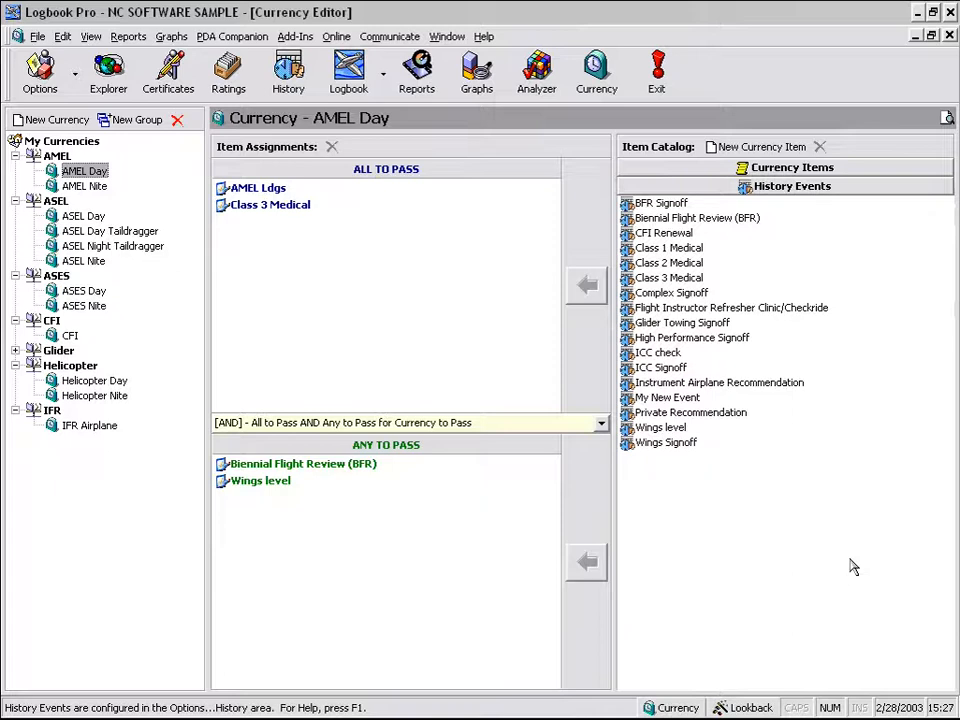
click(878, 172)
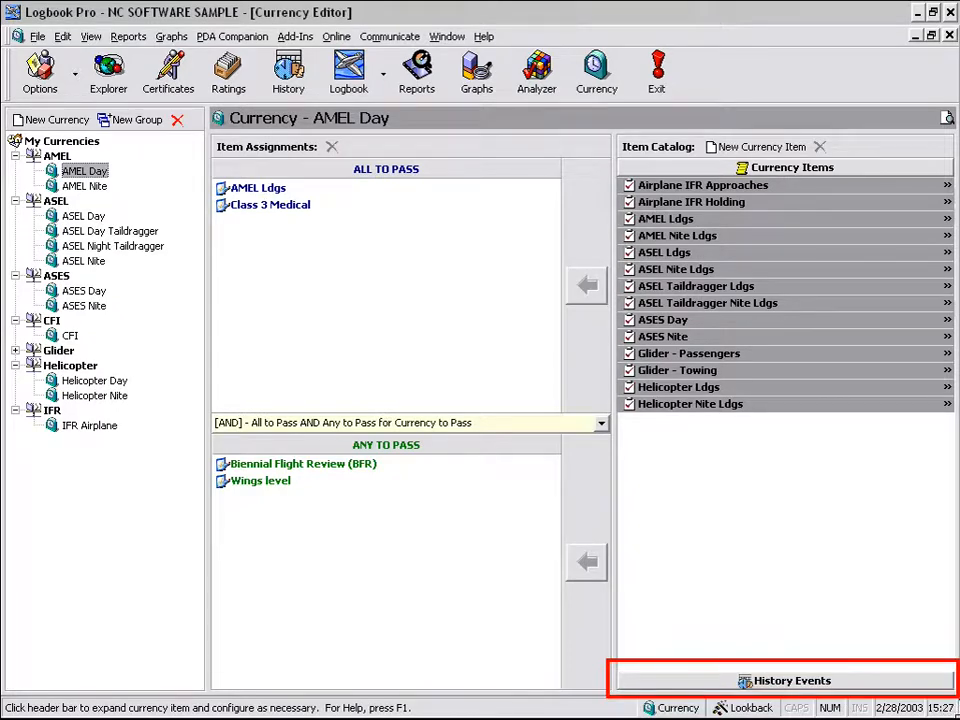
click(843, 672)
click(670, 247)
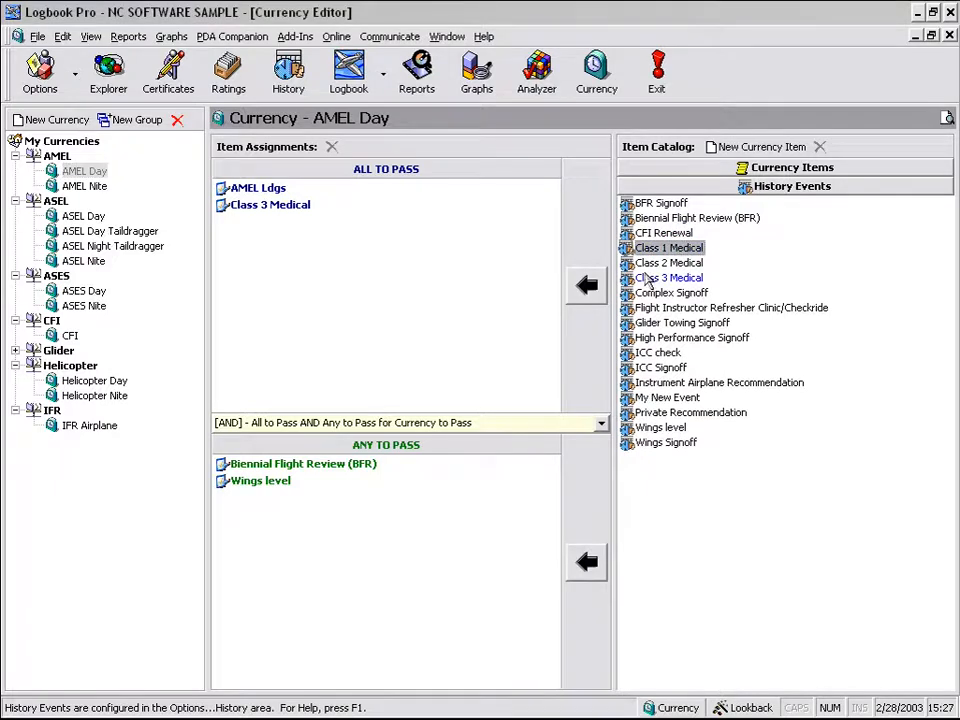
click(690, 168)
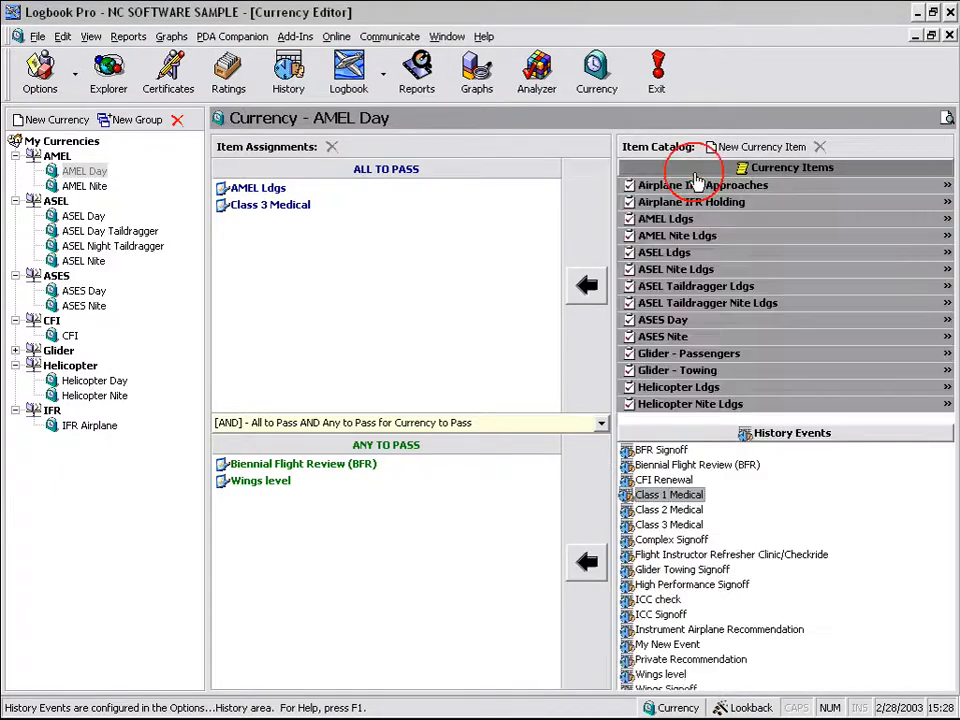
- Expand the AMEL Nite Ldgs catalog item and check its Complex constraint, leaving it at Either
click(790, 238)
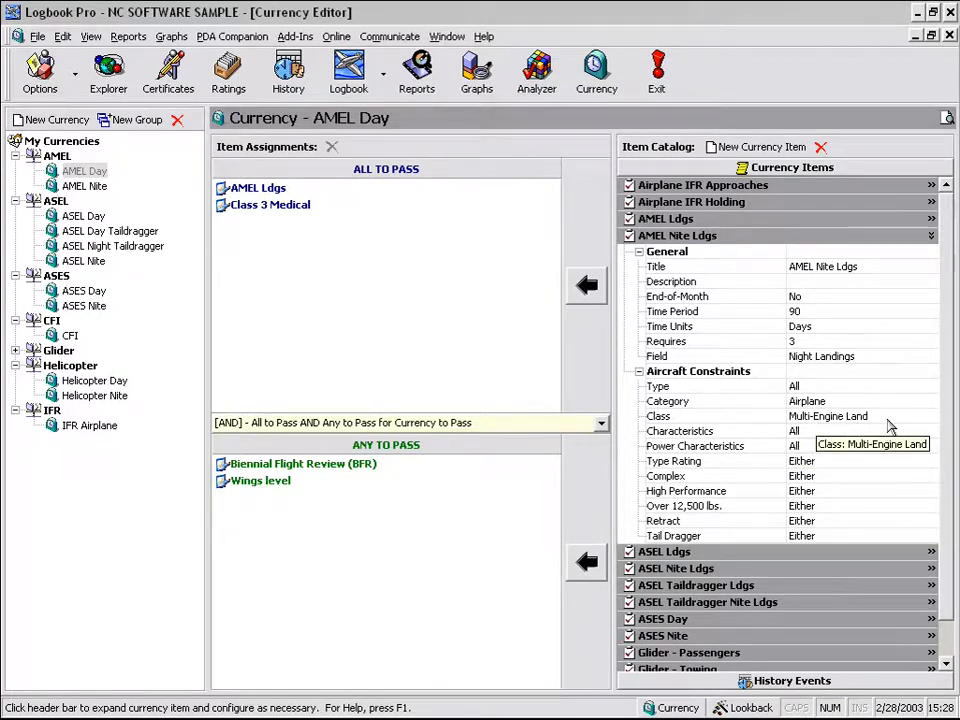
mouse_move(890, 427)
mouse_down()
mouse_move(770, 428)
mouse_move(768, 405)
mouse_up()
key(Escape)
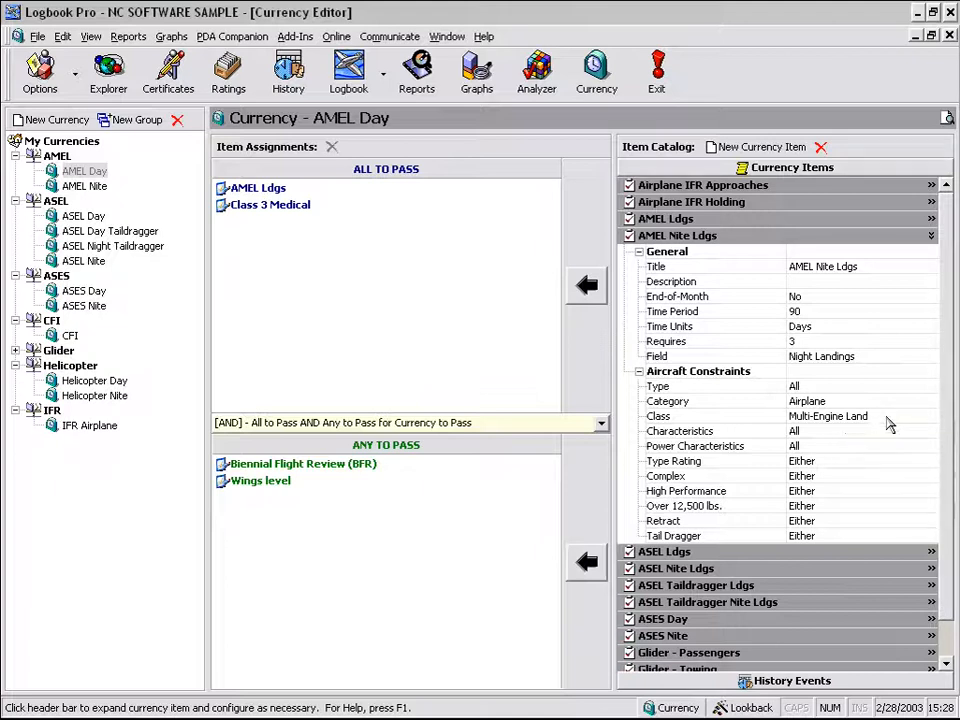
click(850, 478)
click(931, 477)
click(930, 478)
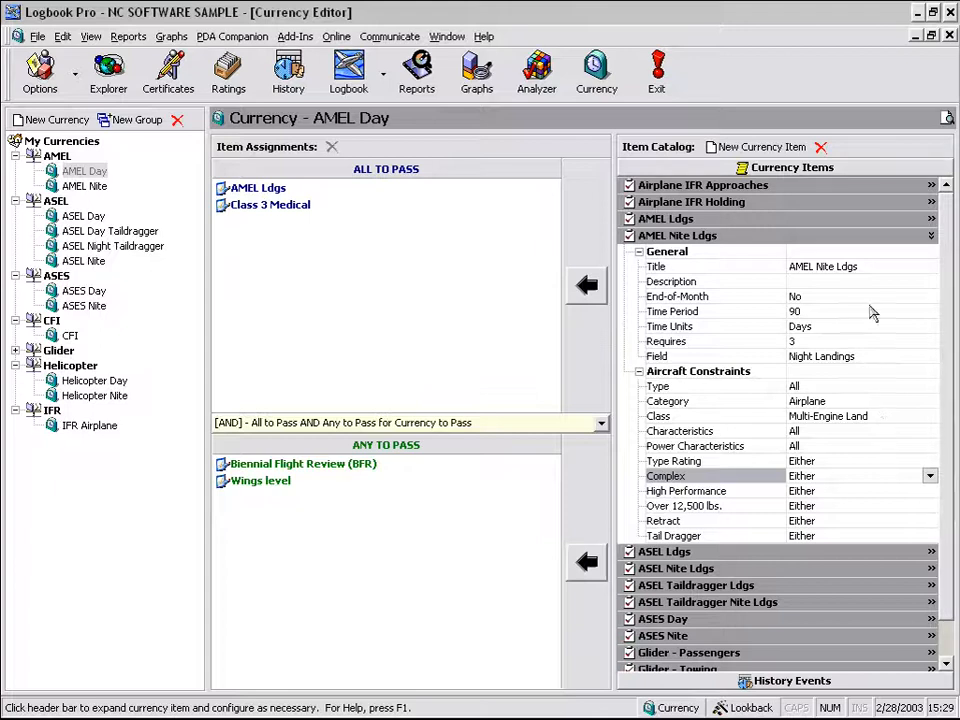
- Review AMEL Nite Ldgs Title, Description, End-of-Month, 90-Day period, Requires 3 and Field list
click(849, 267)
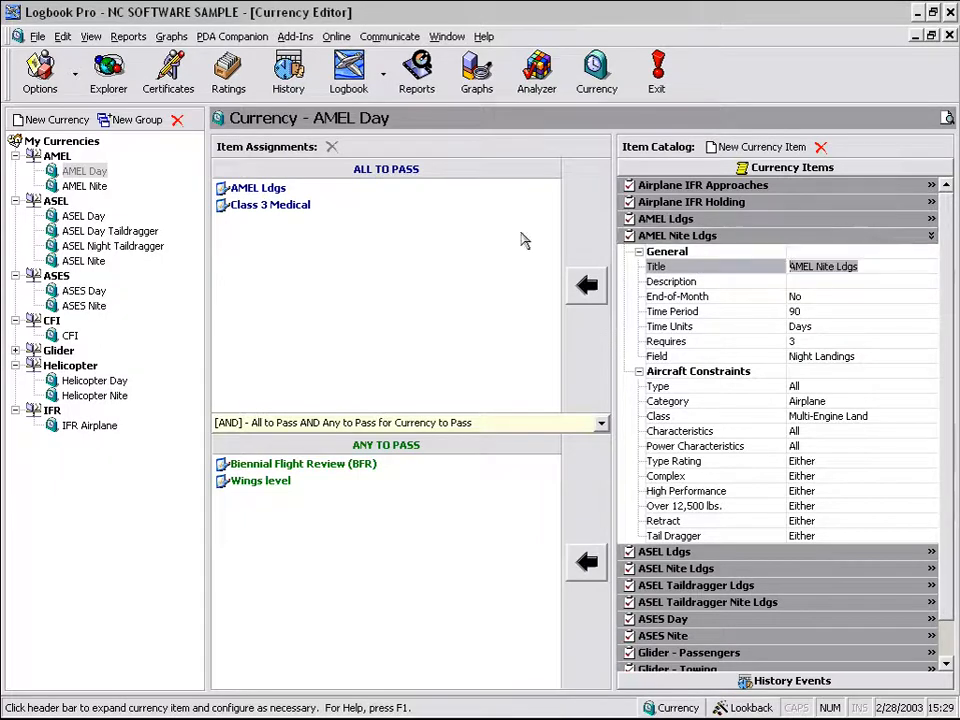
click(863, 281)
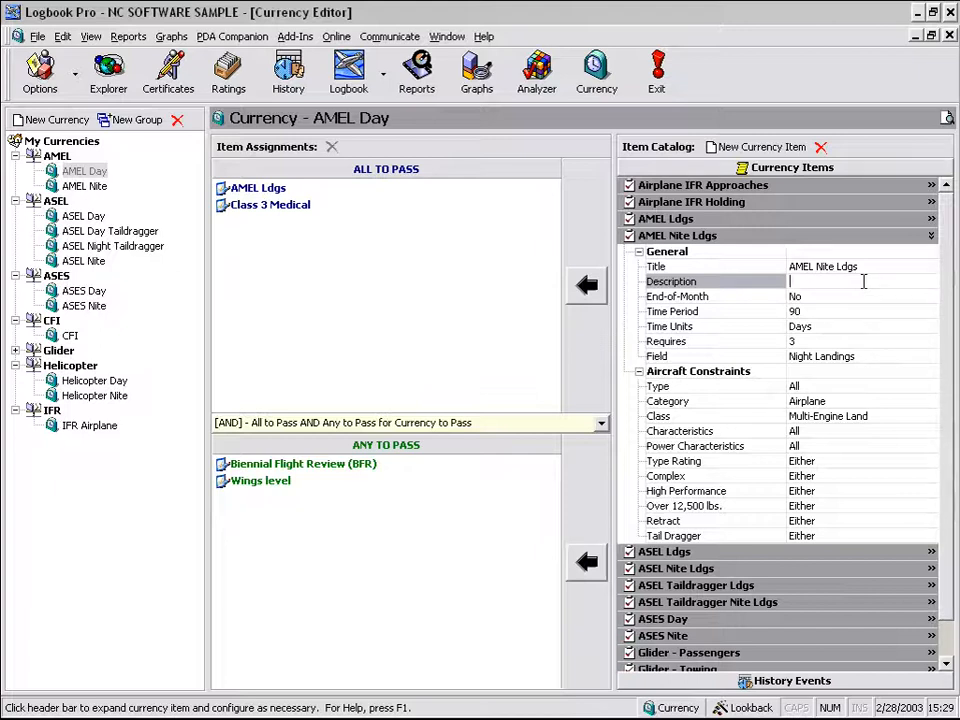
click(845, 298)
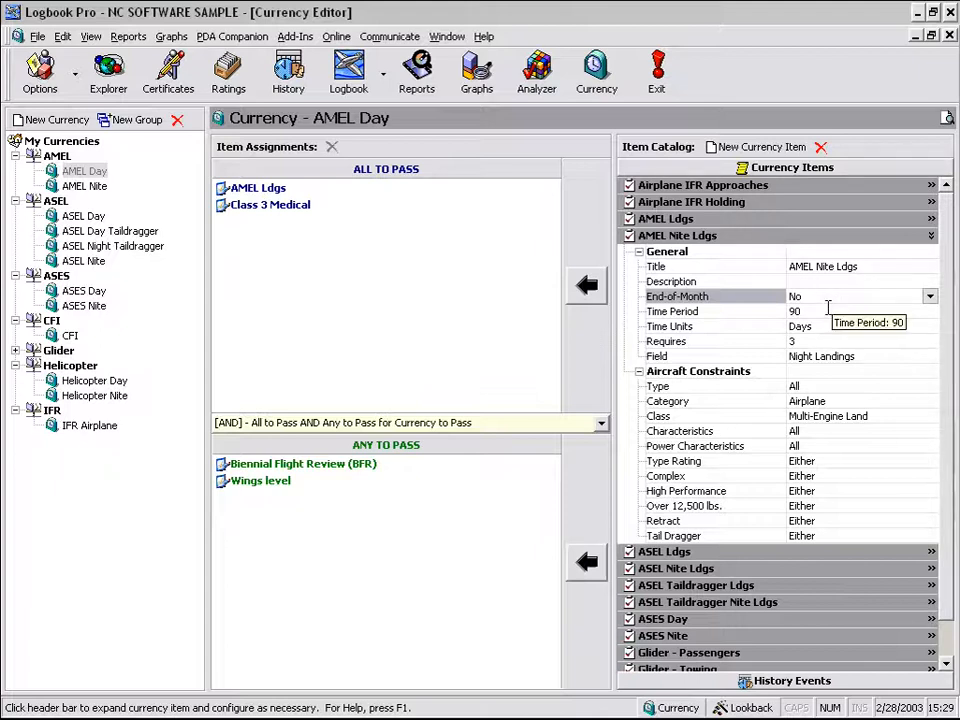
click(827, 310)
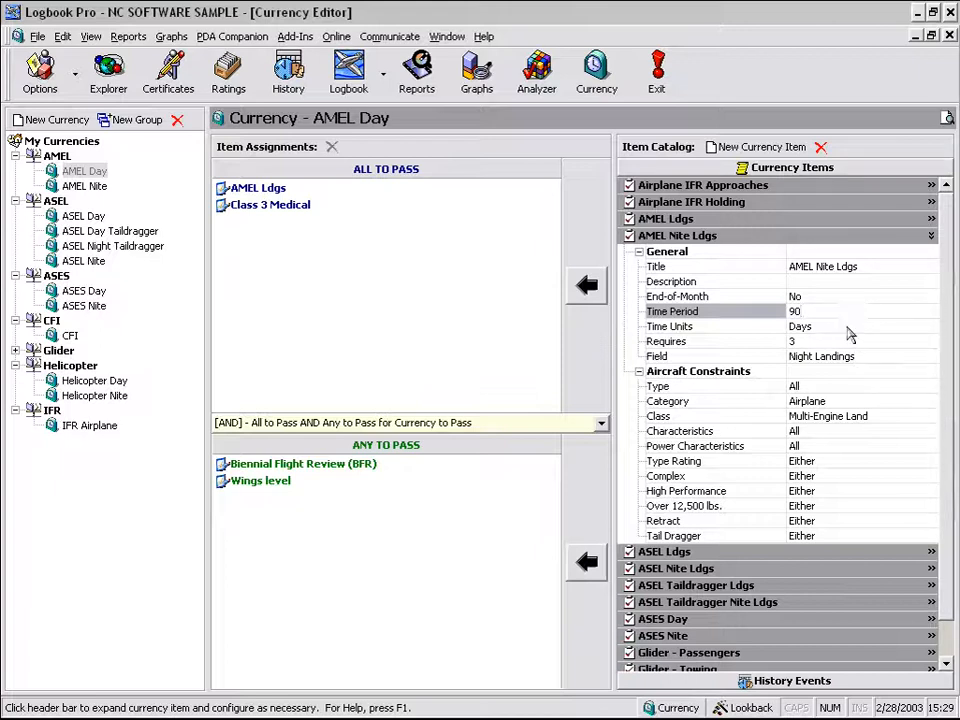
click(853, 327)
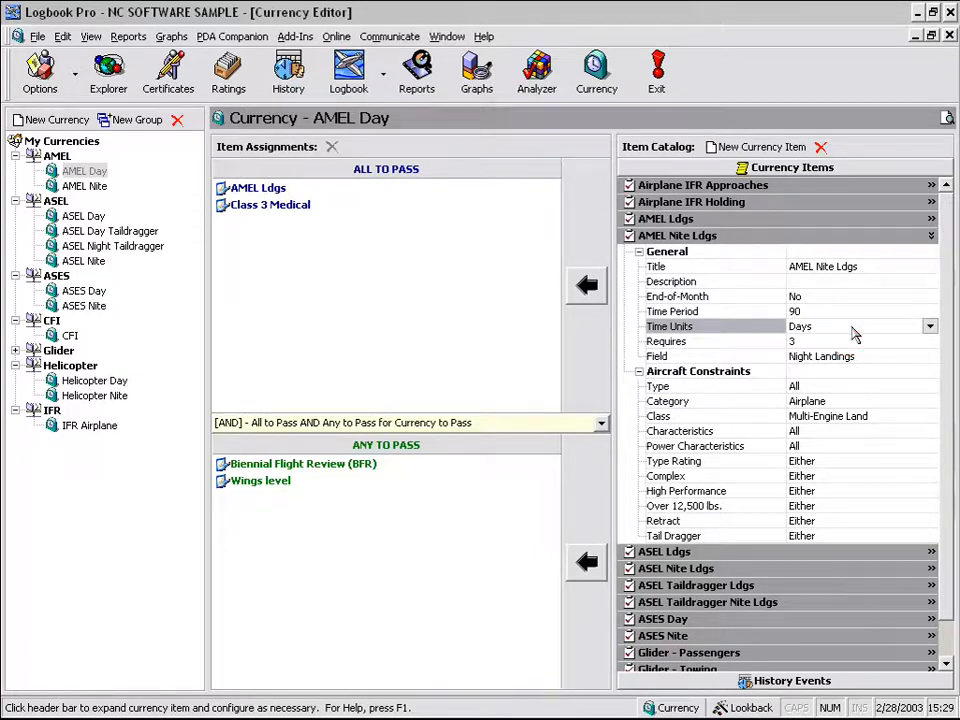
click(930, 327)
click(929, 329)
click(814, 341)
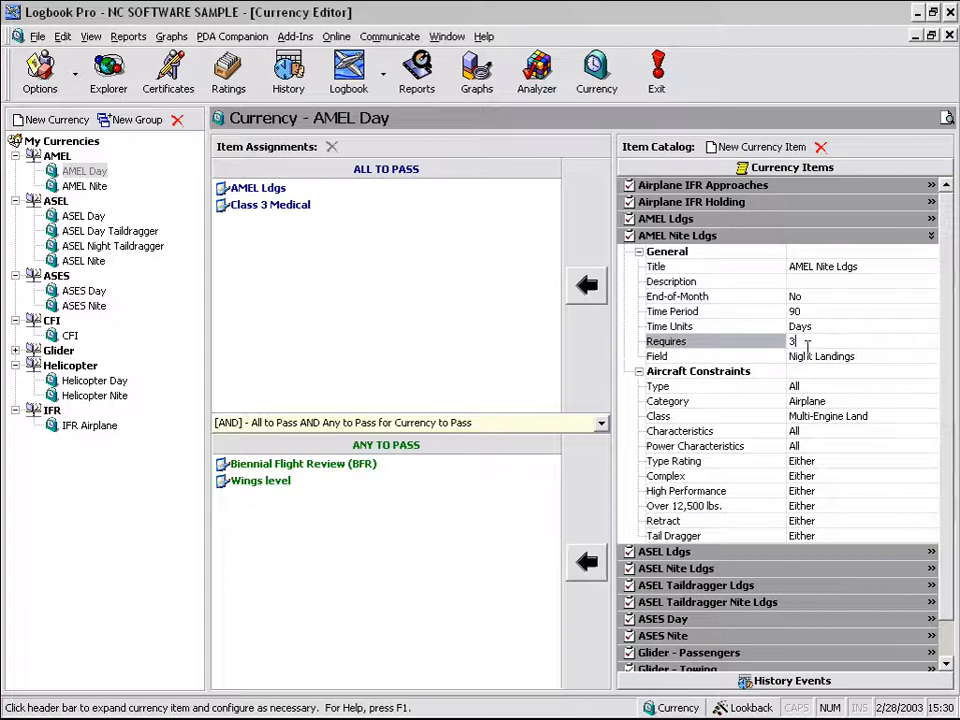
click(922, 357)
click(931, 357)
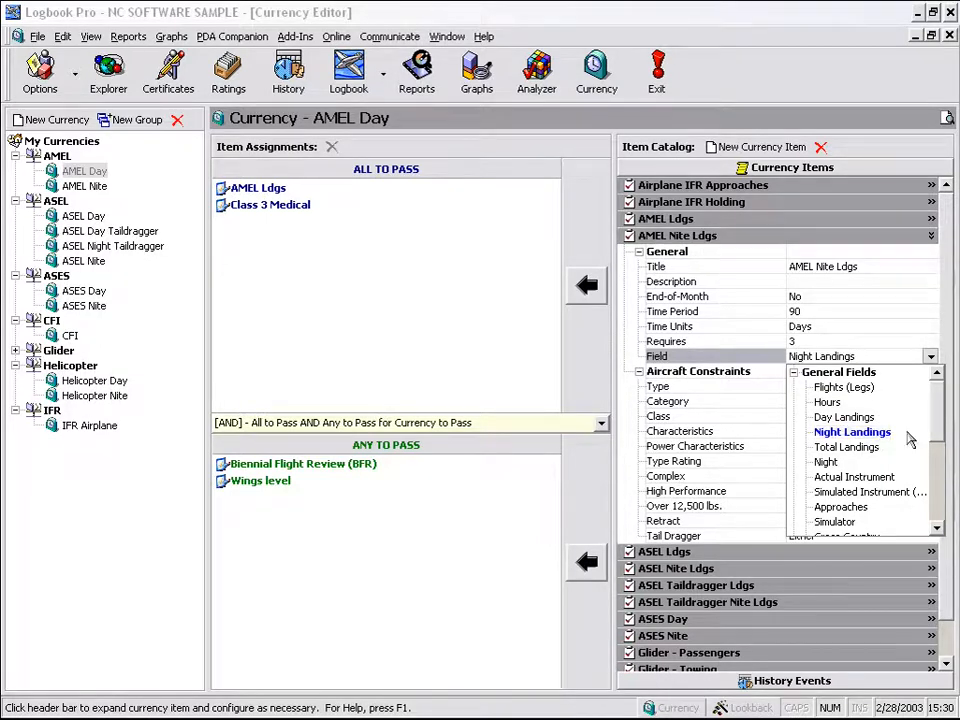
- Browse the Custom Counter and Yes/No field groups, keeping Night Landings as the counted field
drag(936, 423, 938, 514)
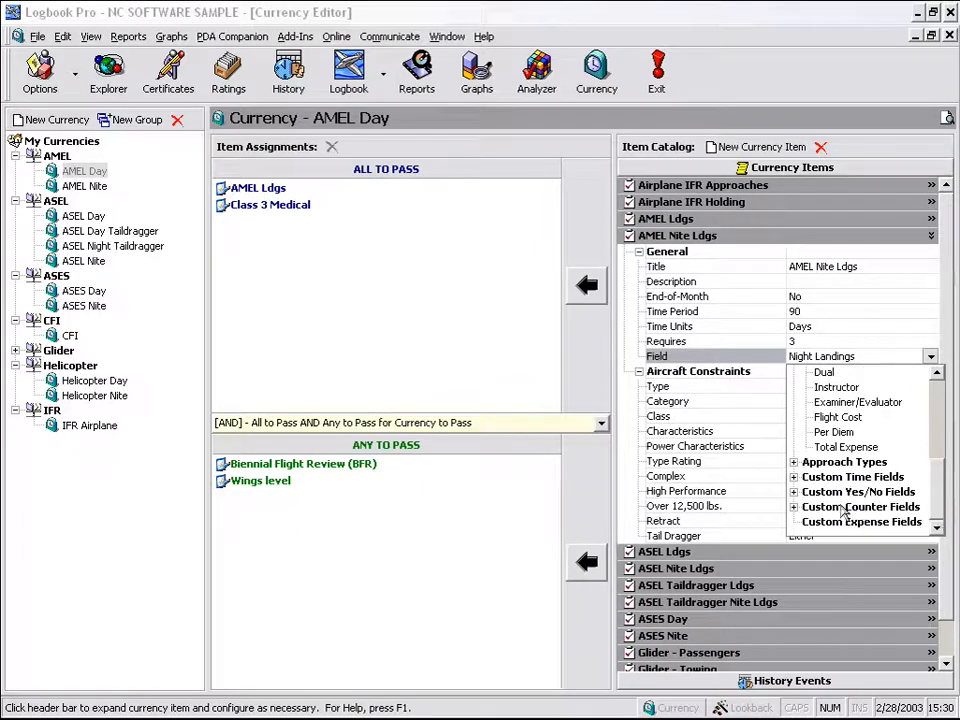
click(793, 507)
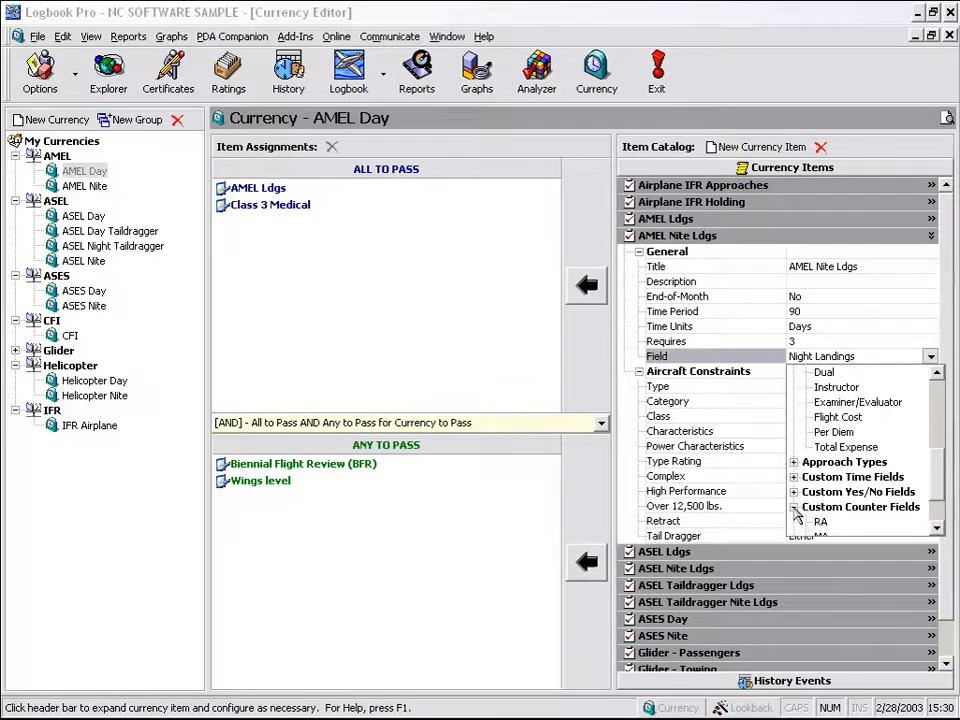
drag(935, 497, 936, 518)
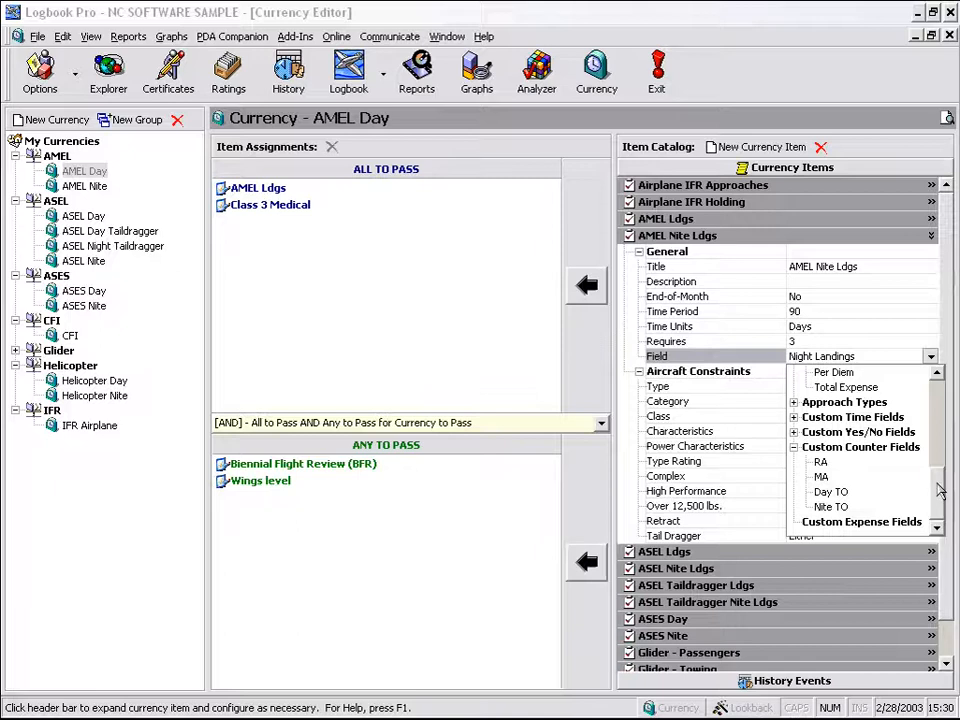
click(793, 432)
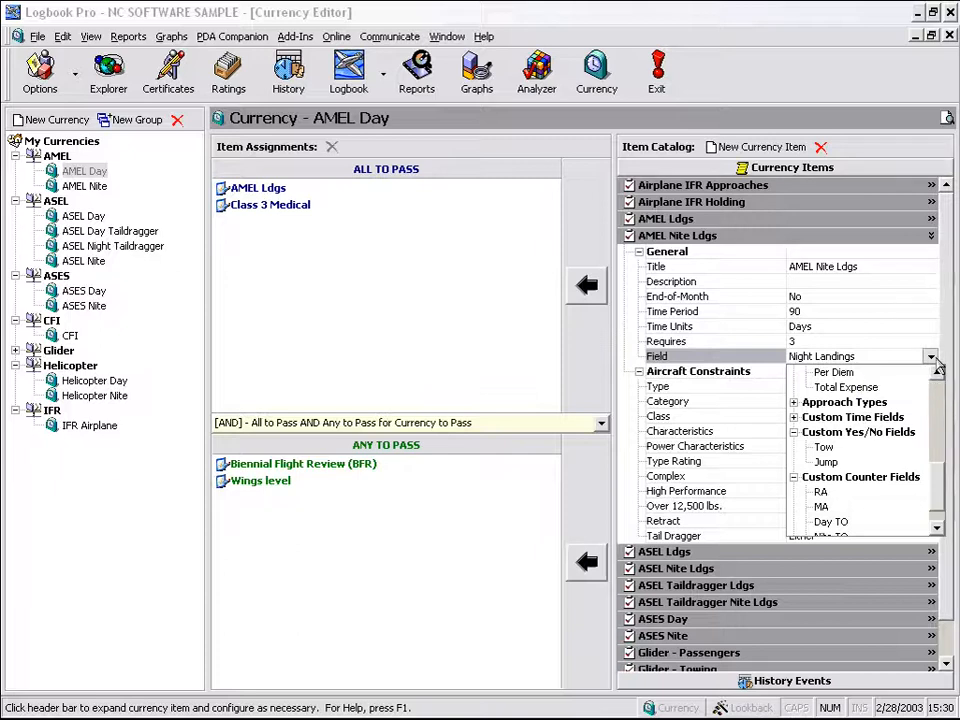
click(935, 389)
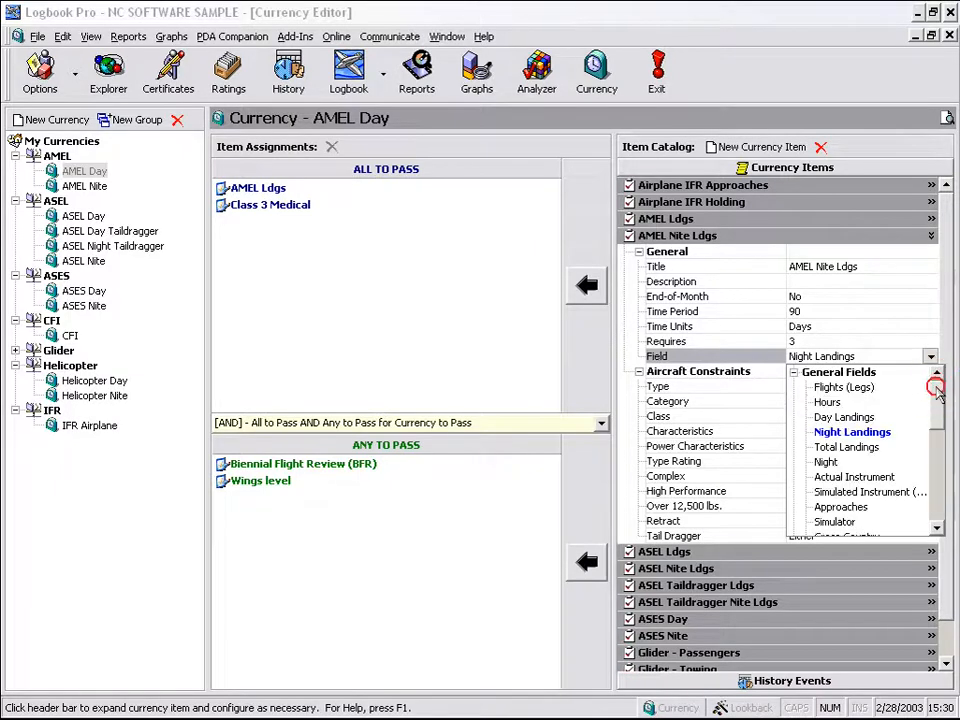
click(847, 432)
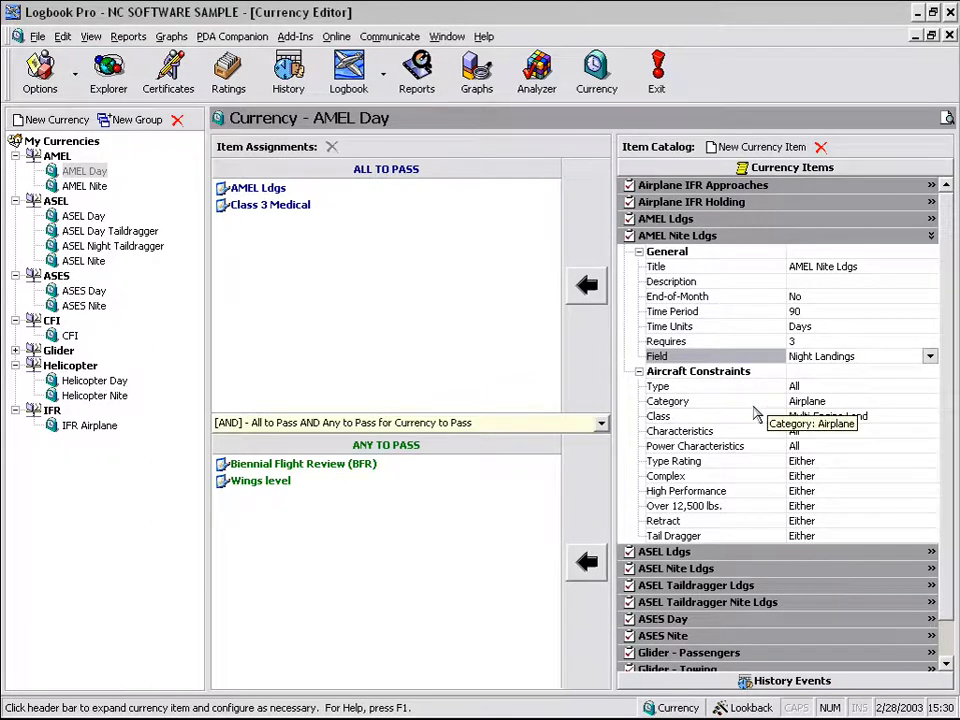
- Check the Category and Class choices, leaving Airplane and Multi-Engine Land
click(874, 401)
click(930, 401)
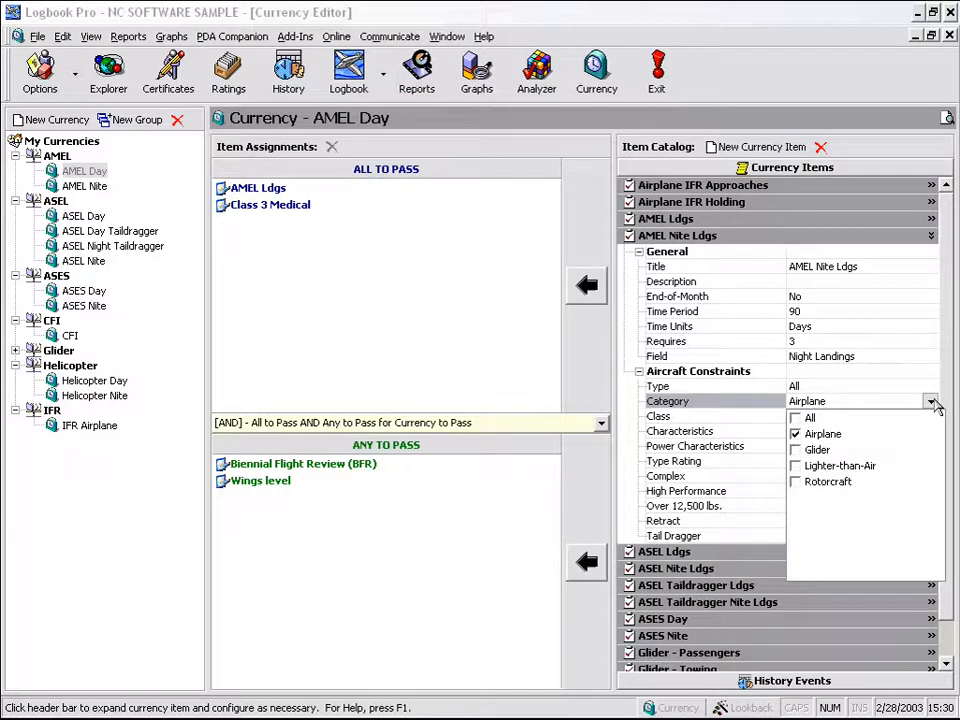
click(931, 402)
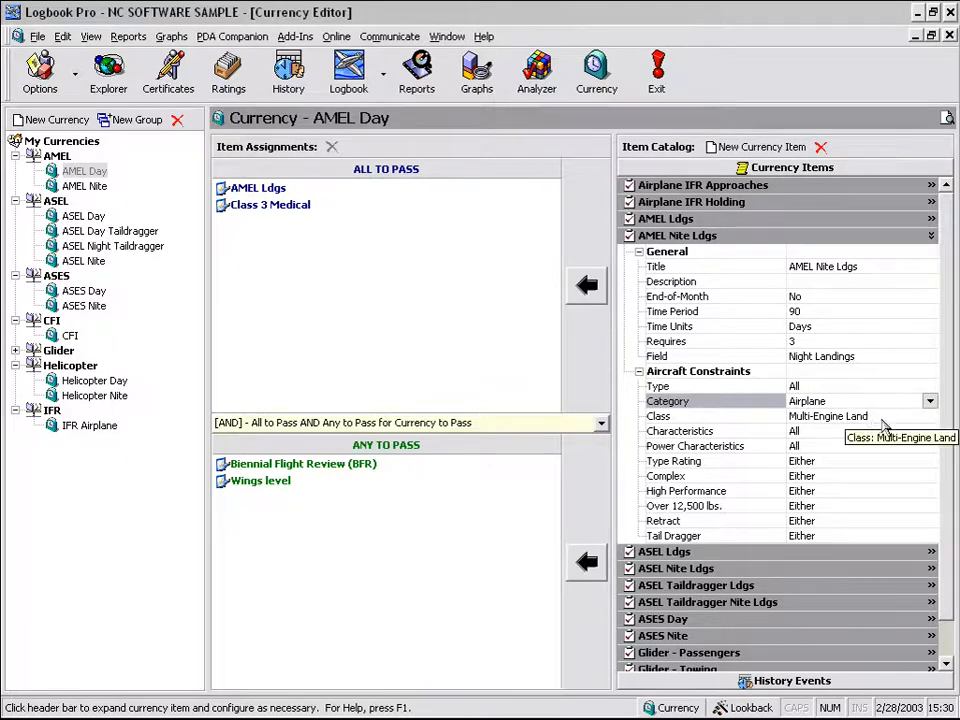
click(927, 418)
click(930, 418)
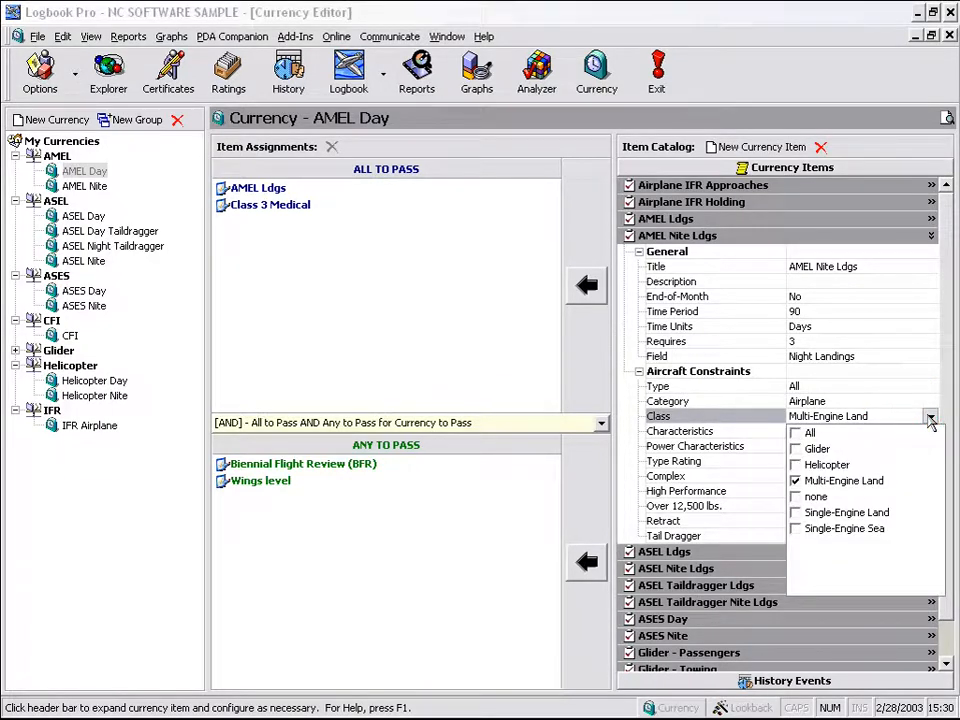
click(930, 418)
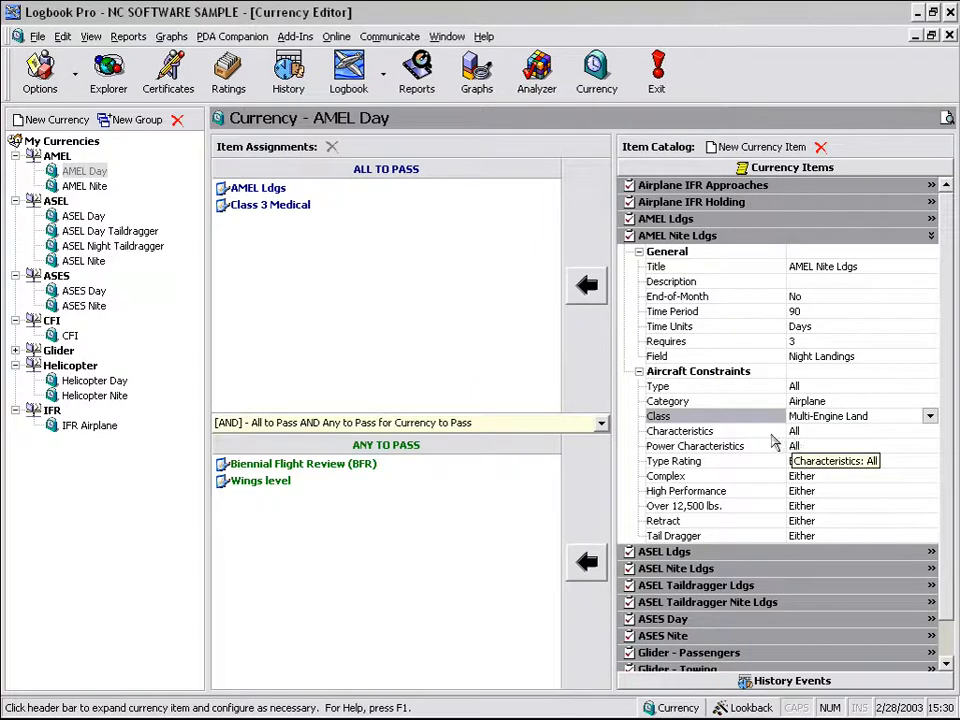
- Collapse AMEL Nite Ldgs and briefly expand then collapse ASEL Nite Ldgs for comparison
click(843, 236)
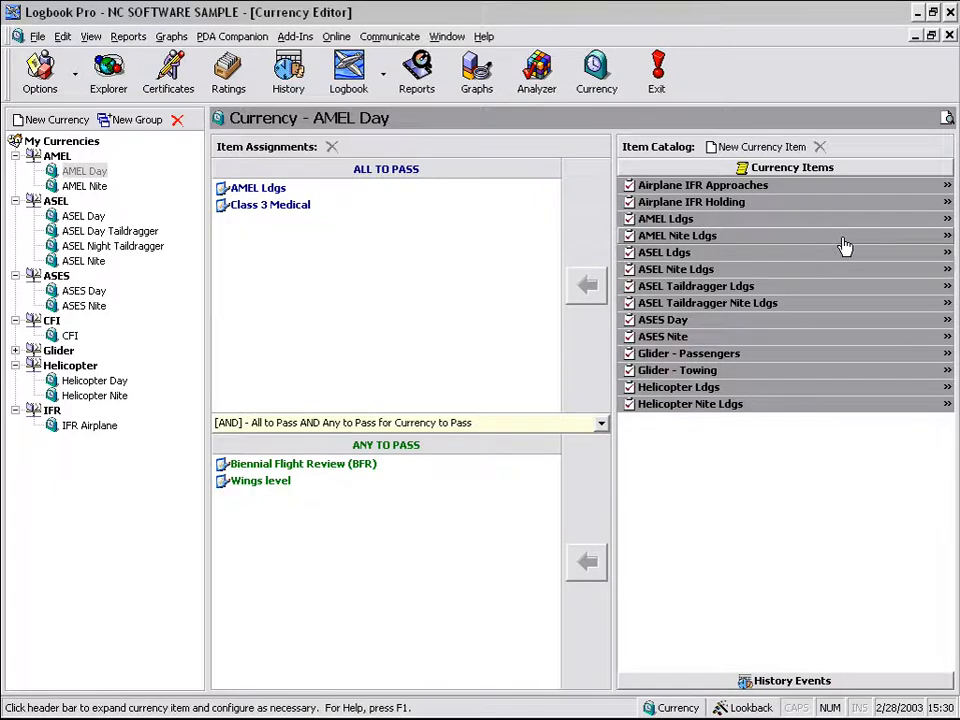
click(740, 270)
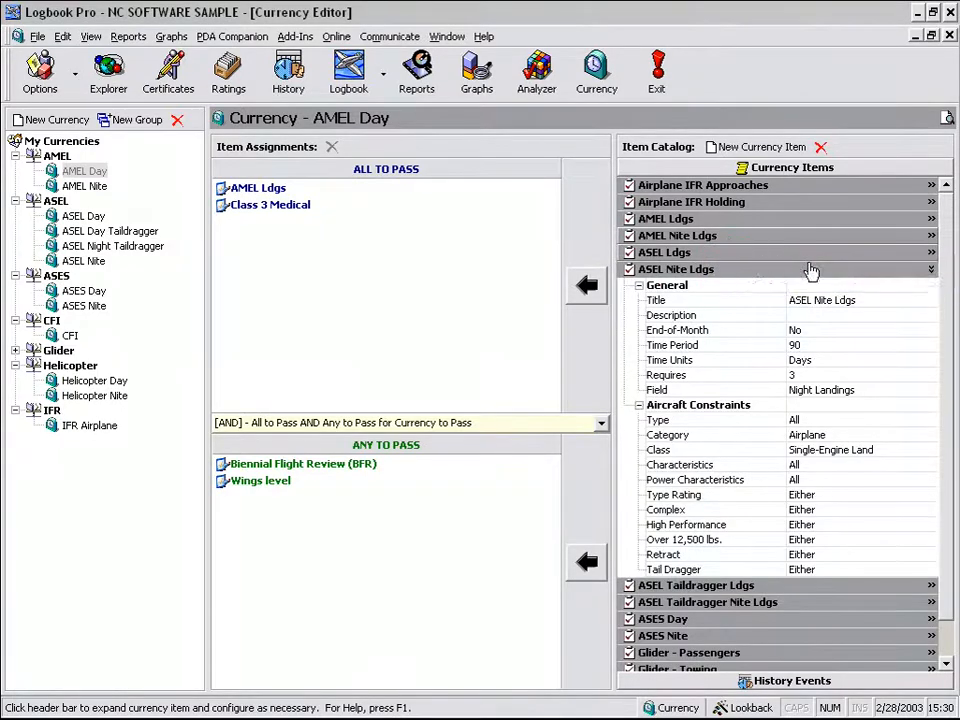
click(741, 271)
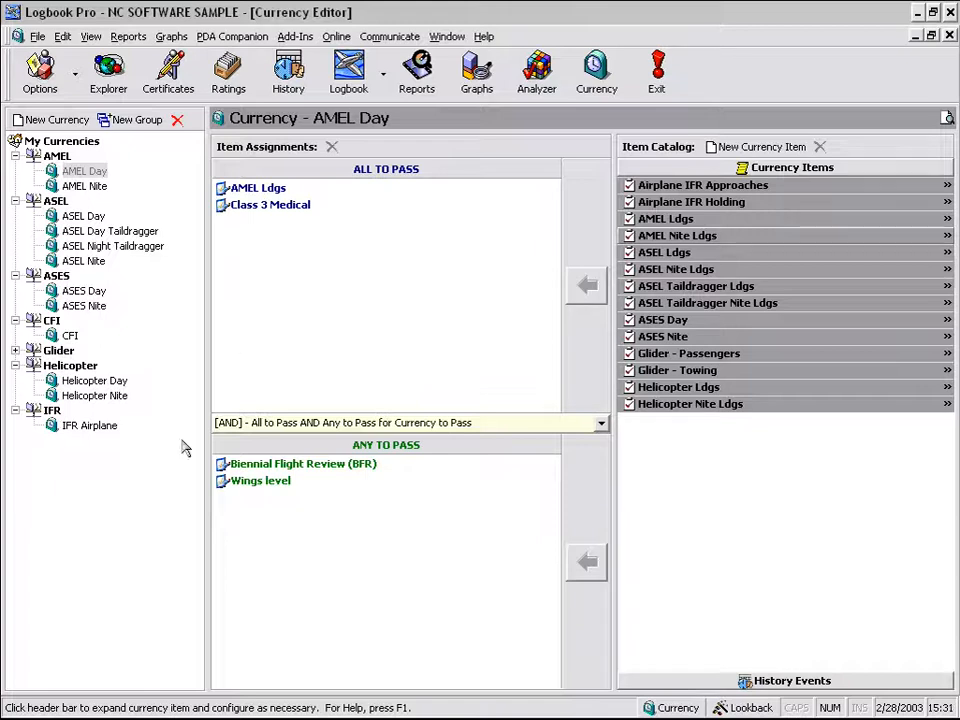
- Create a new currency group named 'My Test'
right_click(97, 471)
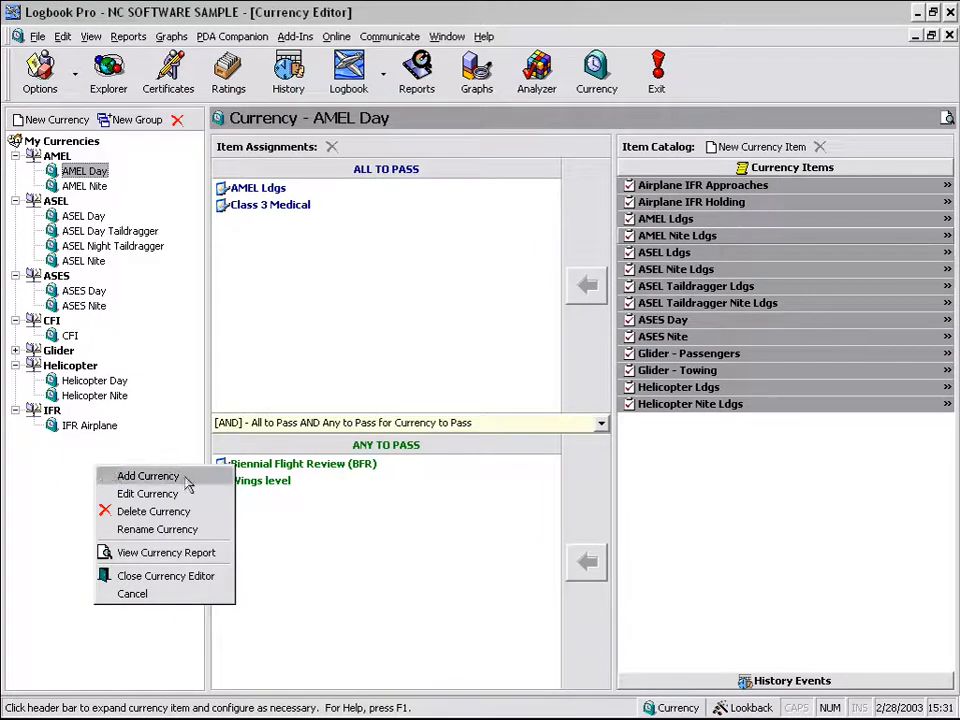
click(146, 130)
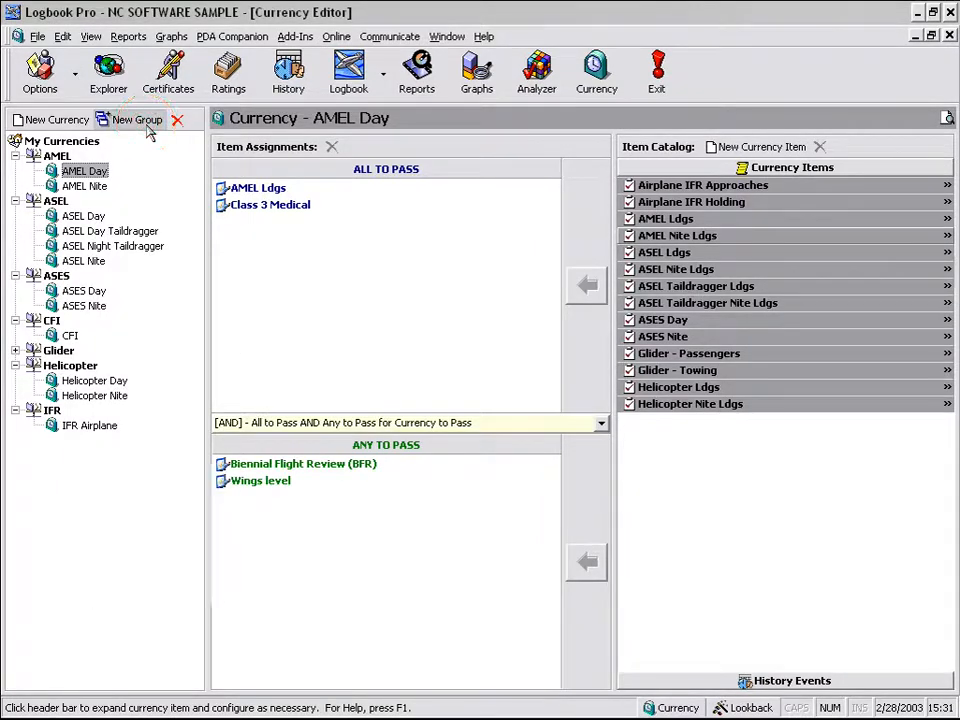
click(143, 128)
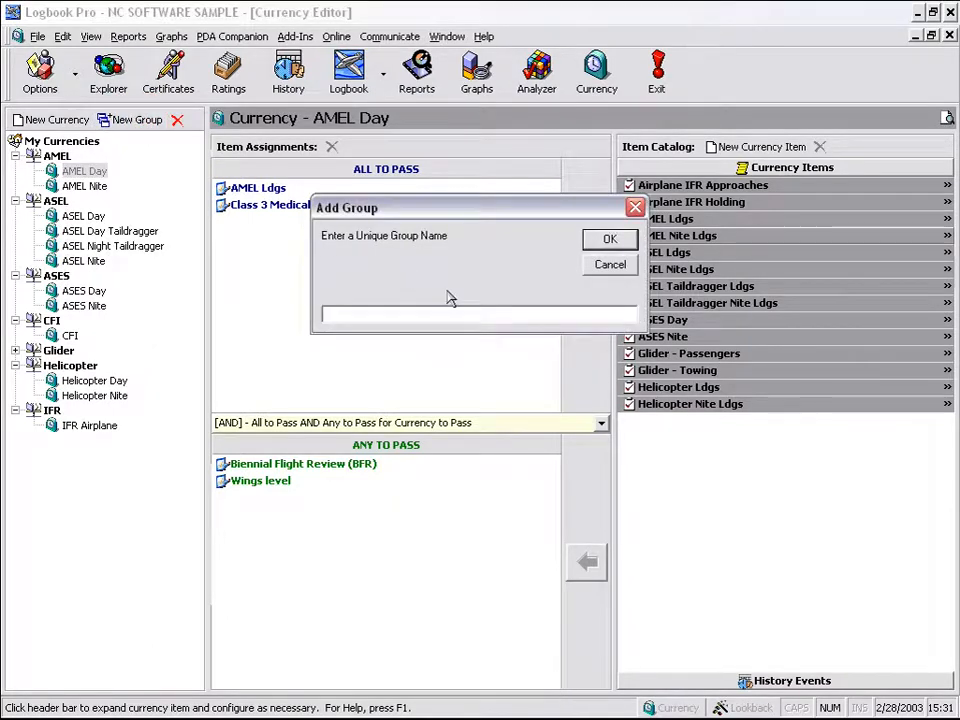
text(My Test)
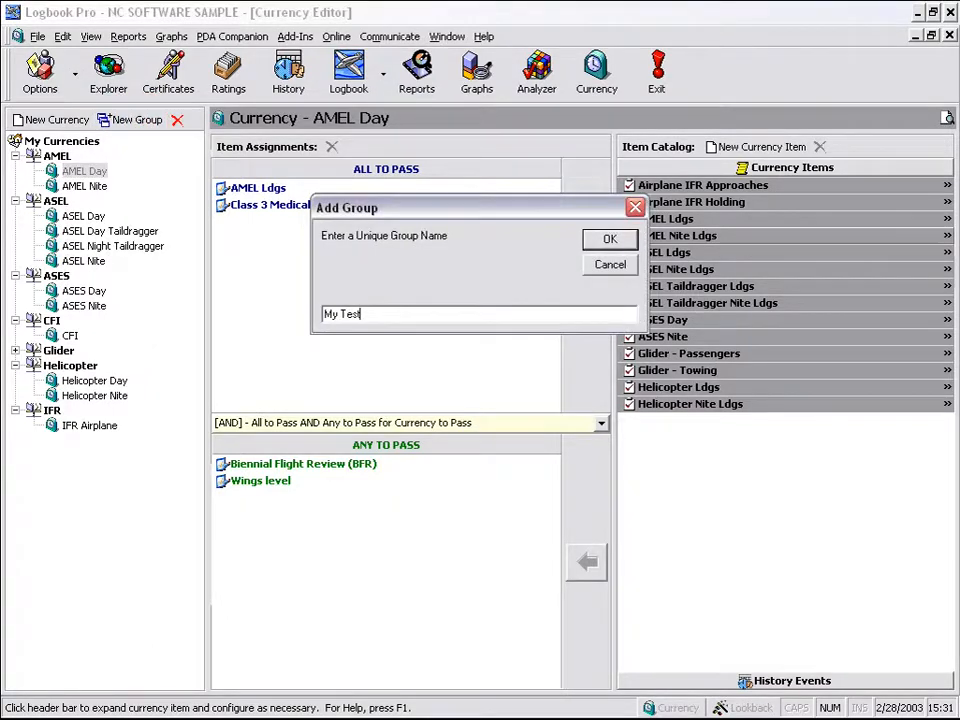
key(Return)
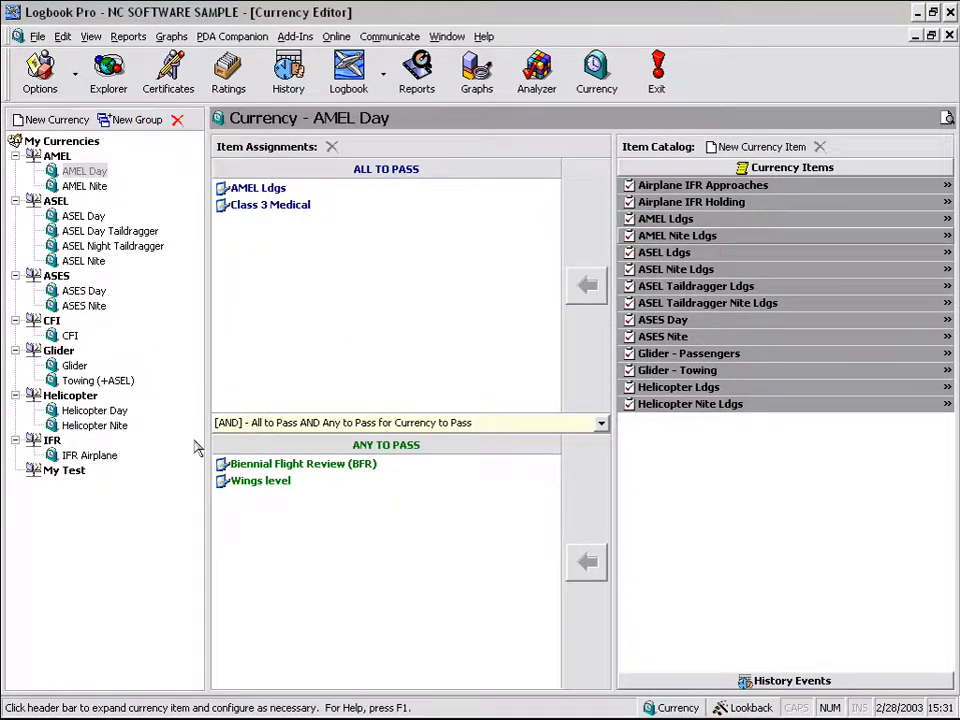
- Add a currency 'My Currency' to the My Test group and select it
click(70, 475)
right_click(71, 478)
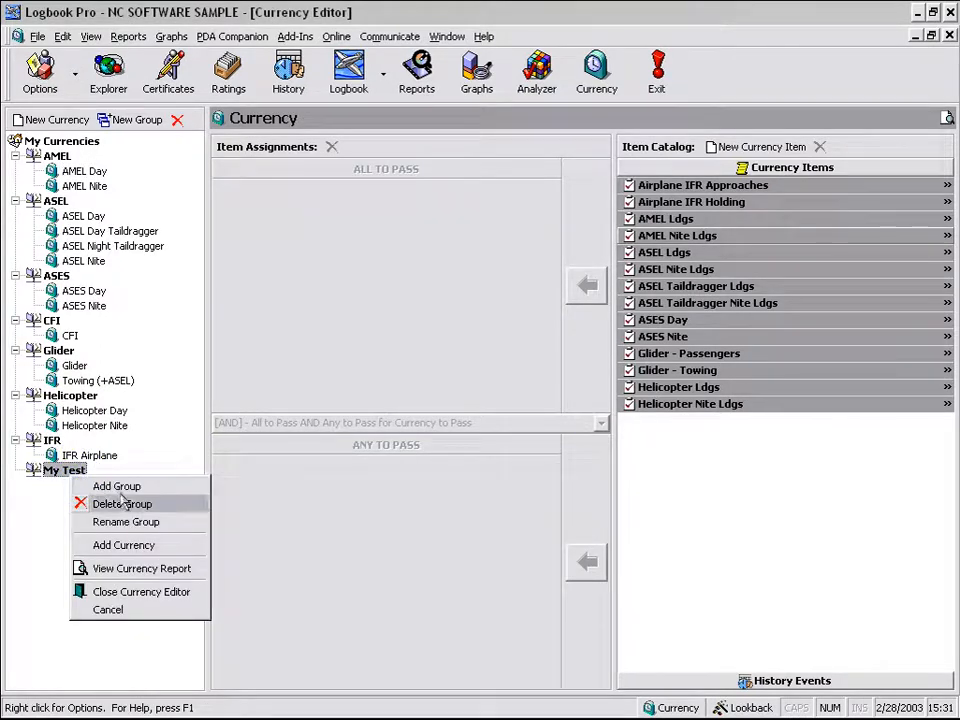
click(178, 545)
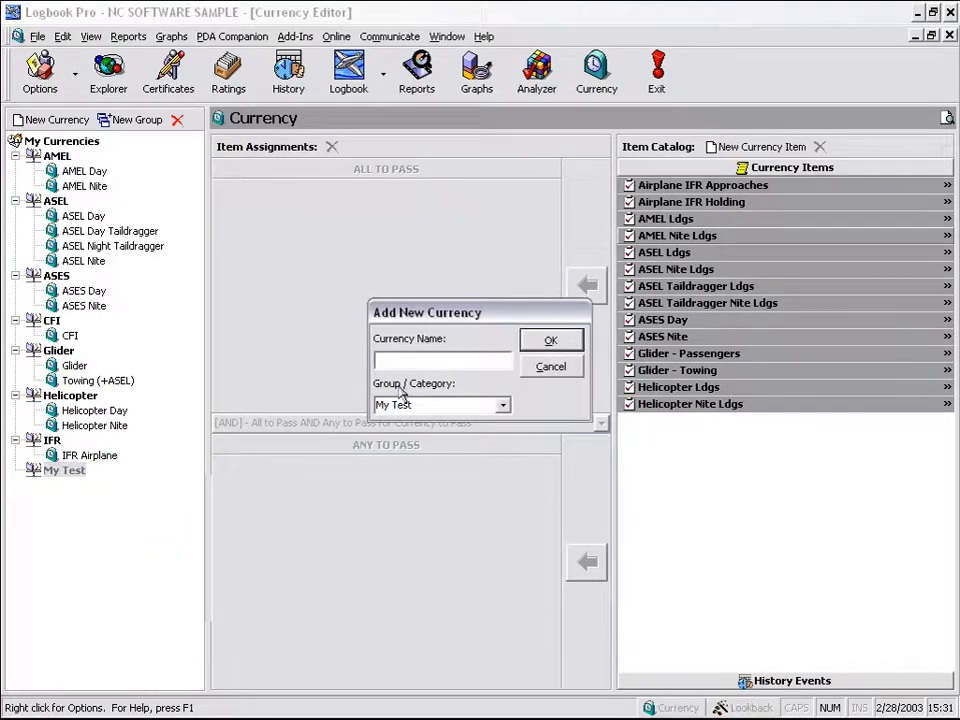
text(My Currency)
click(503, 405)
click(503, 407)
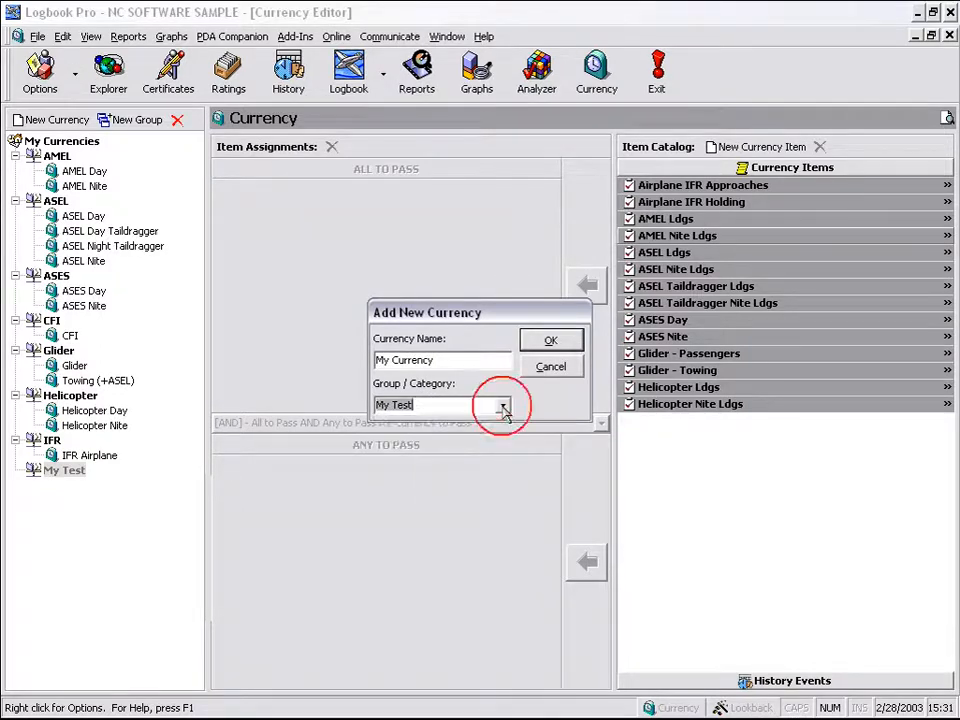
click(551, 341)
click(114, 488)
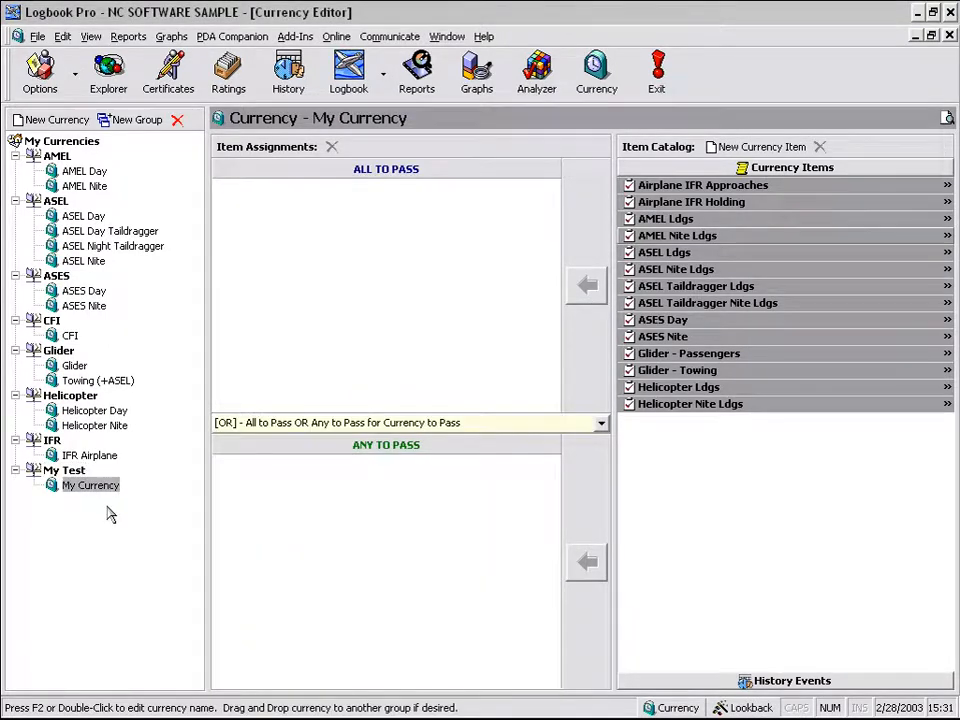
- Add Airplane IFR Approaches to My Currency's all-to-pass list, removing the duplicate any-to-pass entry
click(66, 470)
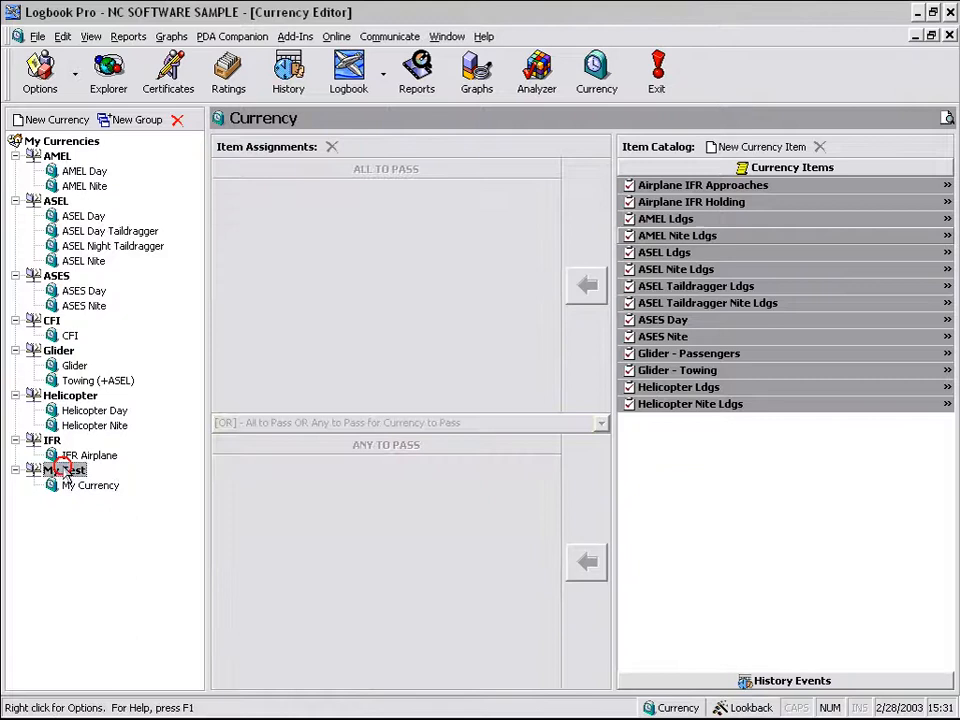
click(86, 485)
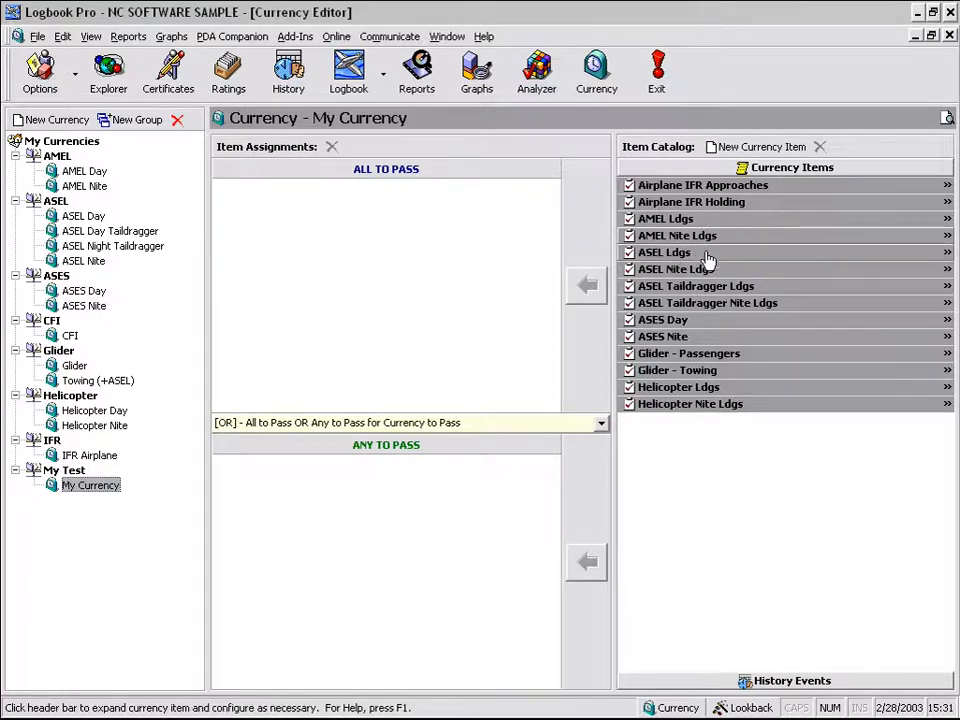
click(738, 187)
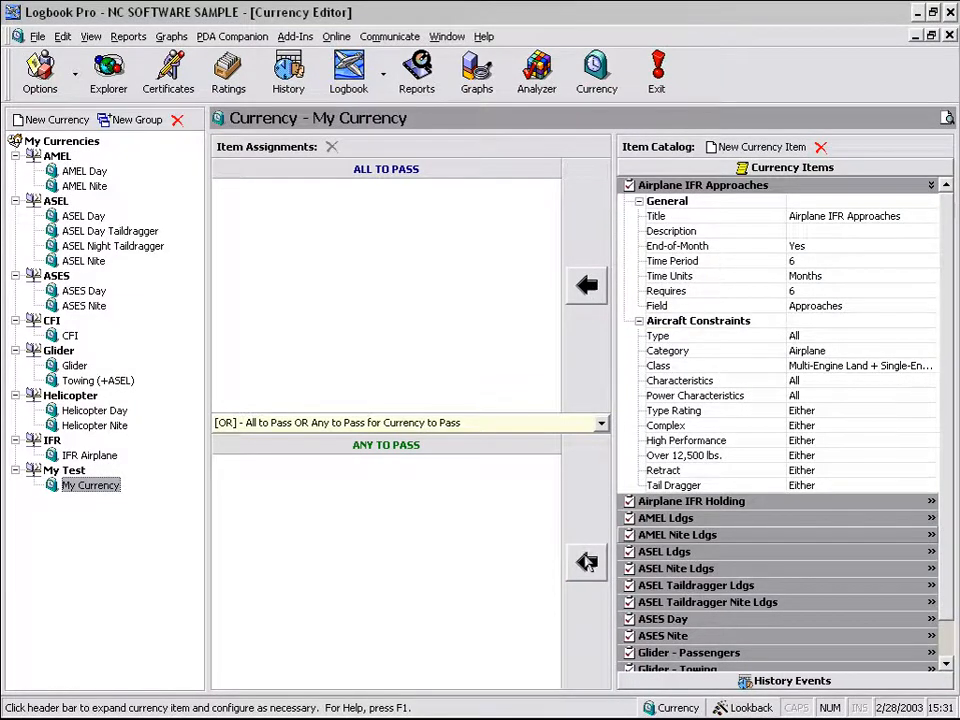
click(598, 288)
click(588, 563)
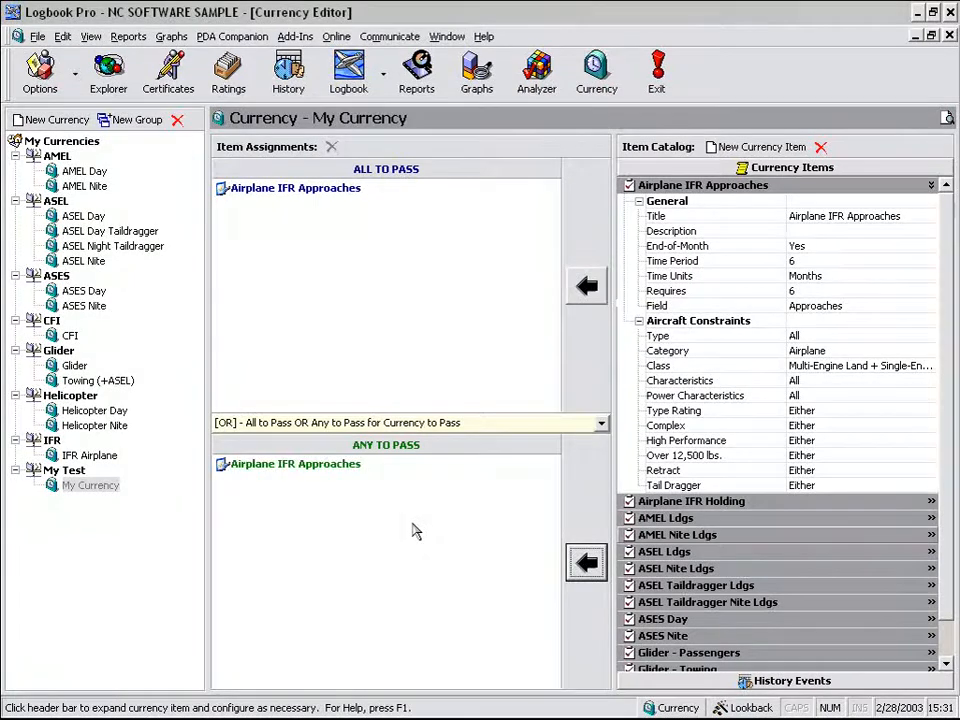
click(360, 466)
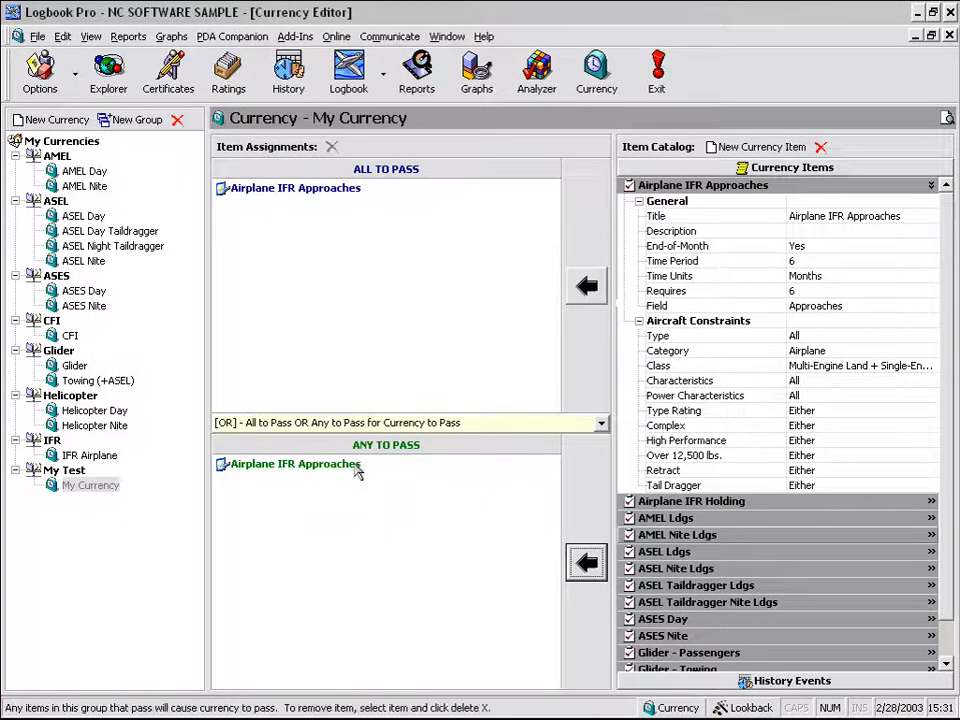
right_click(362, 472)
click(395, 477)
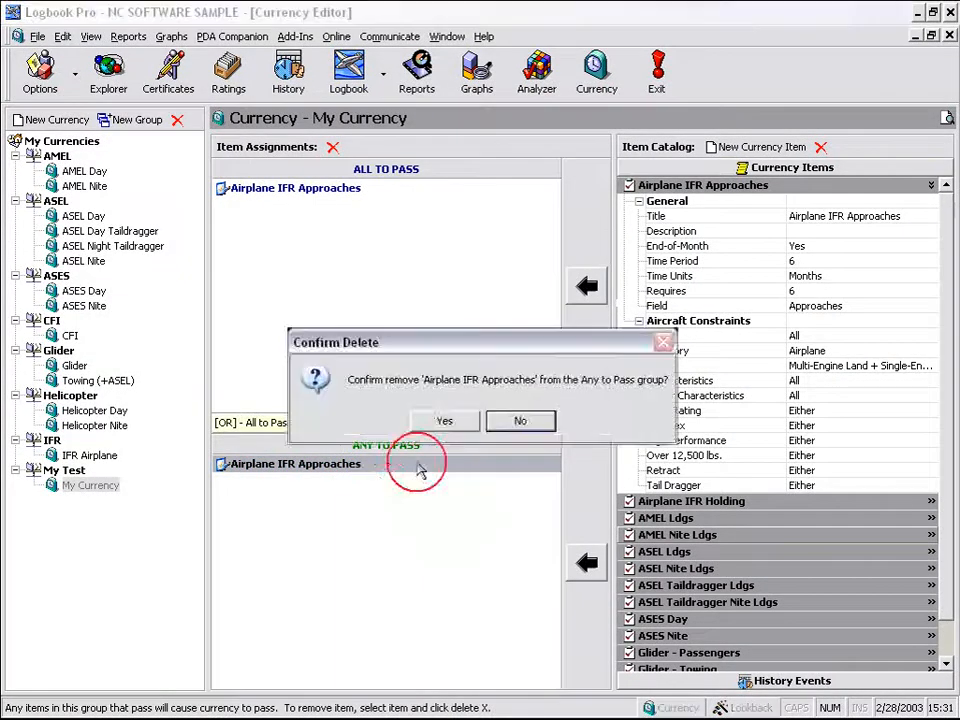
click(446, 421)
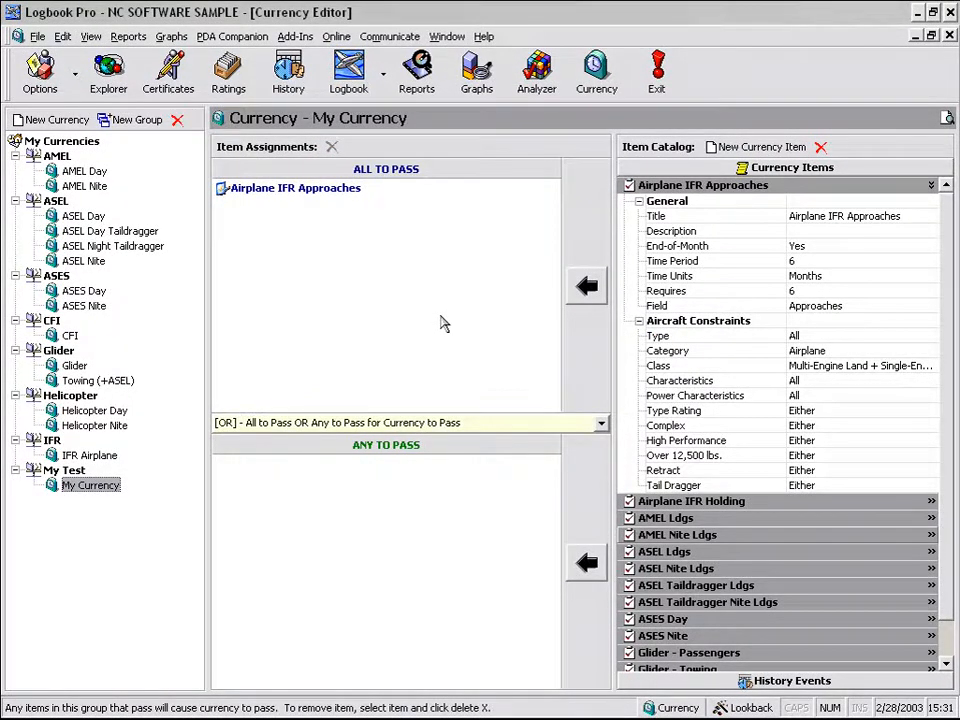
click(718, 189)
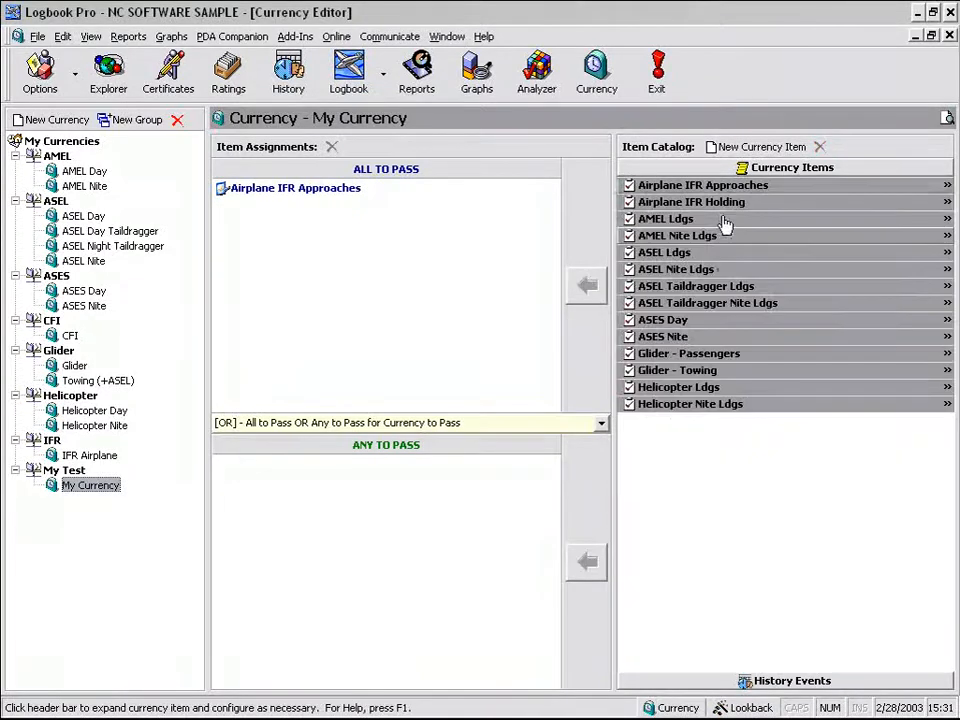
- Add Glider - Passengers to all-to-pass and ASES Nite to any-to-pass
click(736, 352)
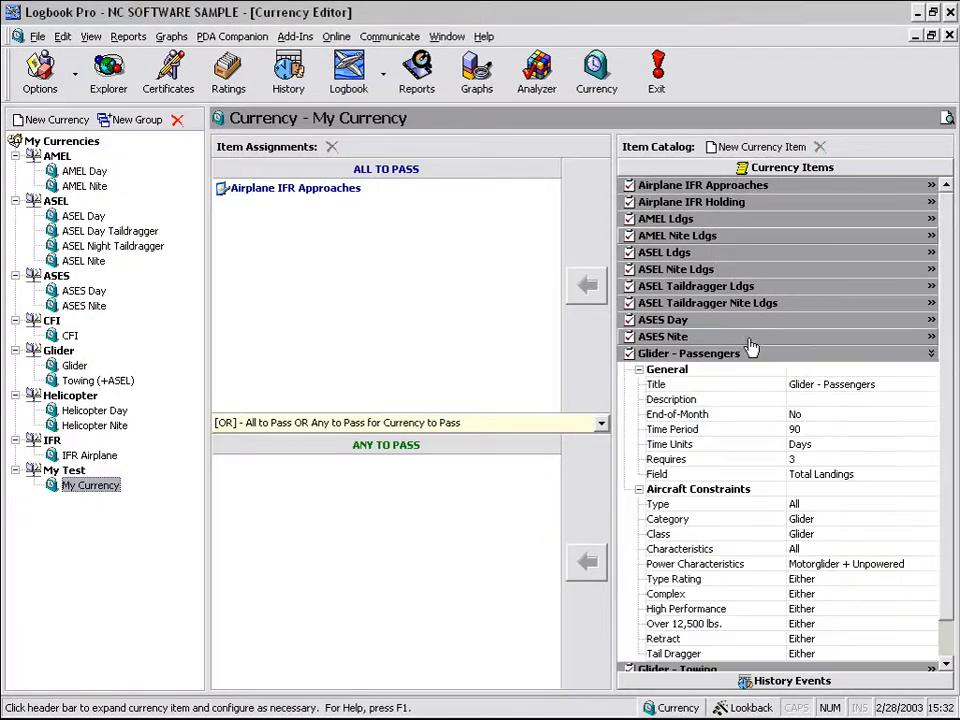
click(588, 284)
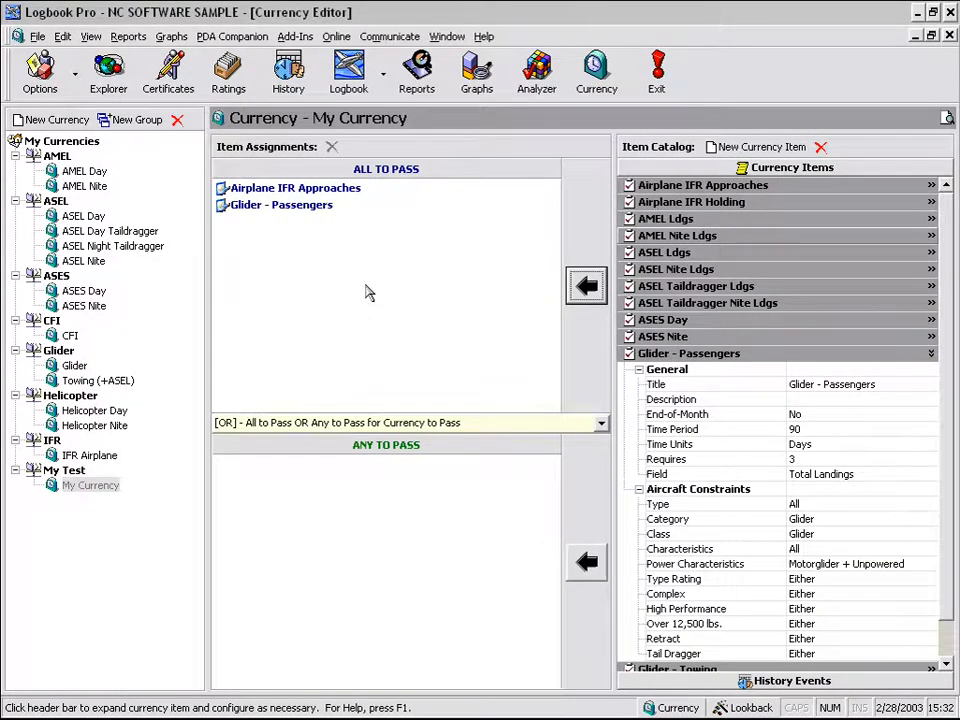
click(683, 338)
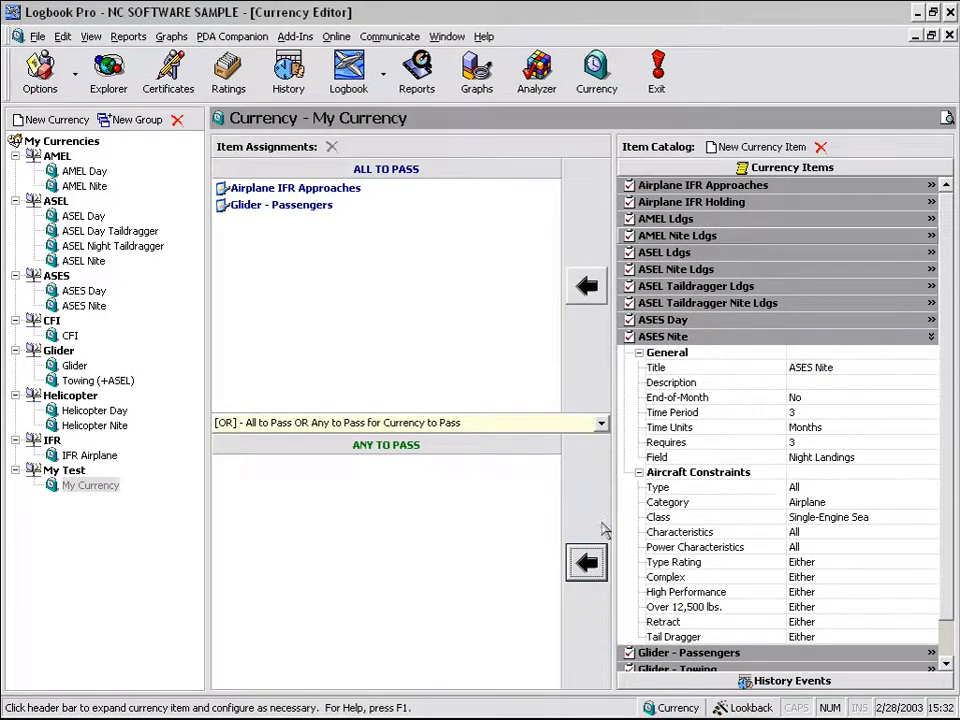
click(587, 562)
- From History Events, add CFI Renewal to My Currency's all-to-pass list
click(718, 681)
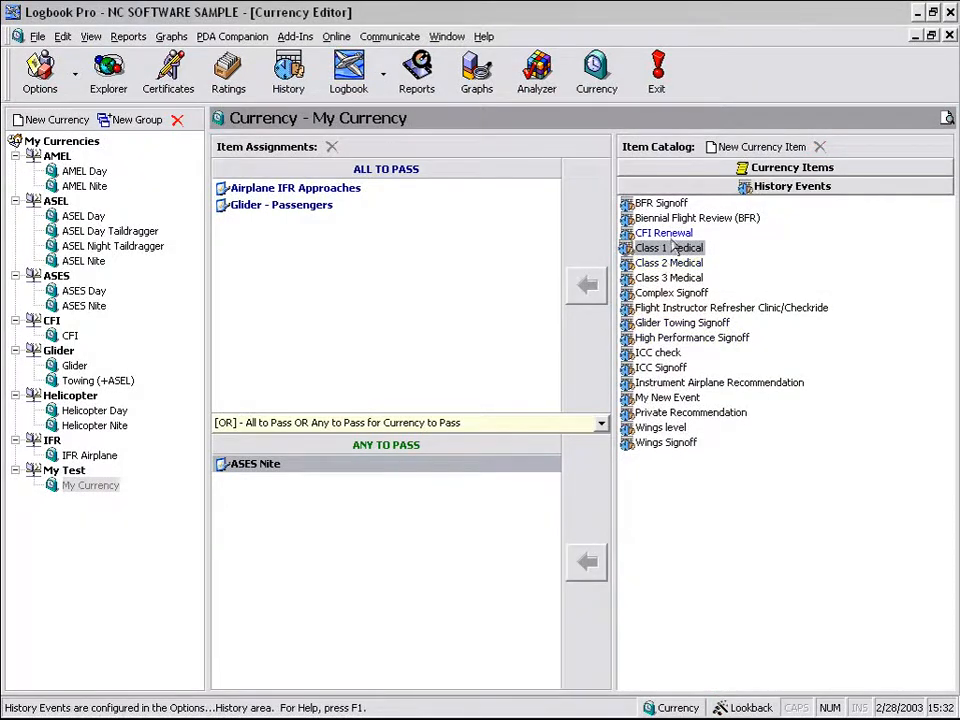
click(663, 233)
click(587, 286)
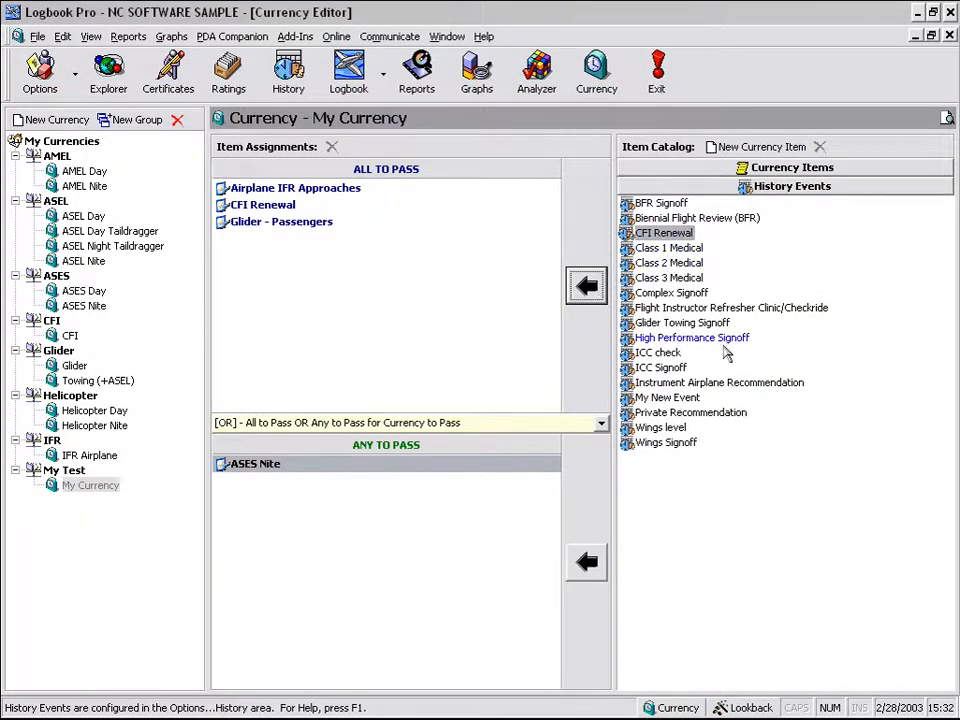
- Add Class 2, Class 1 and Class 3 Medical to the any-to-pass list
click(669, 262)
click(601, 540)
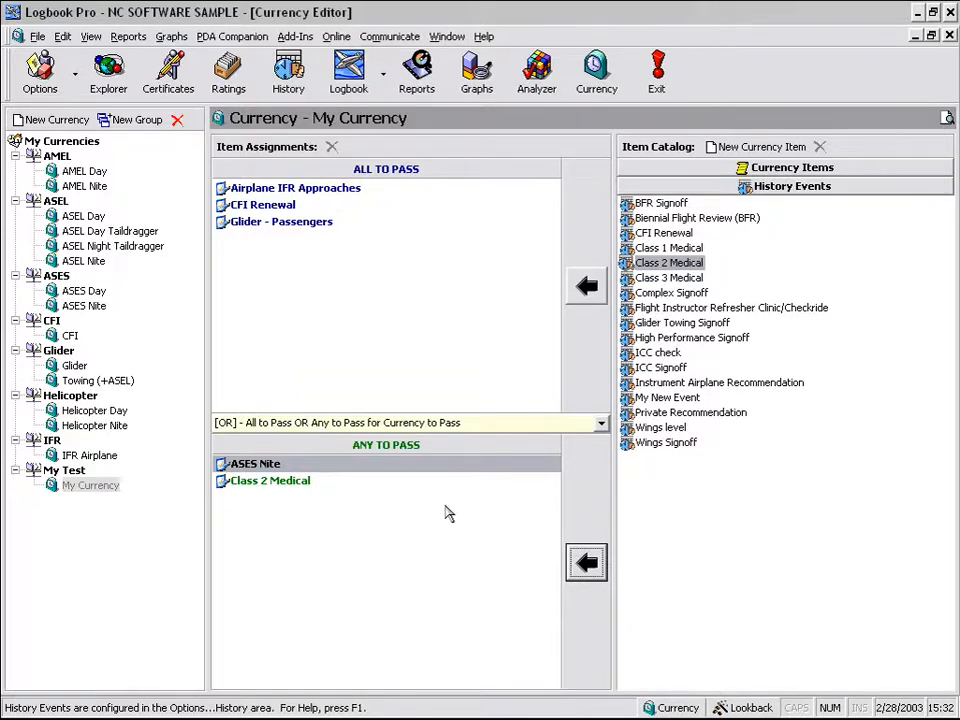
click(640, 248)
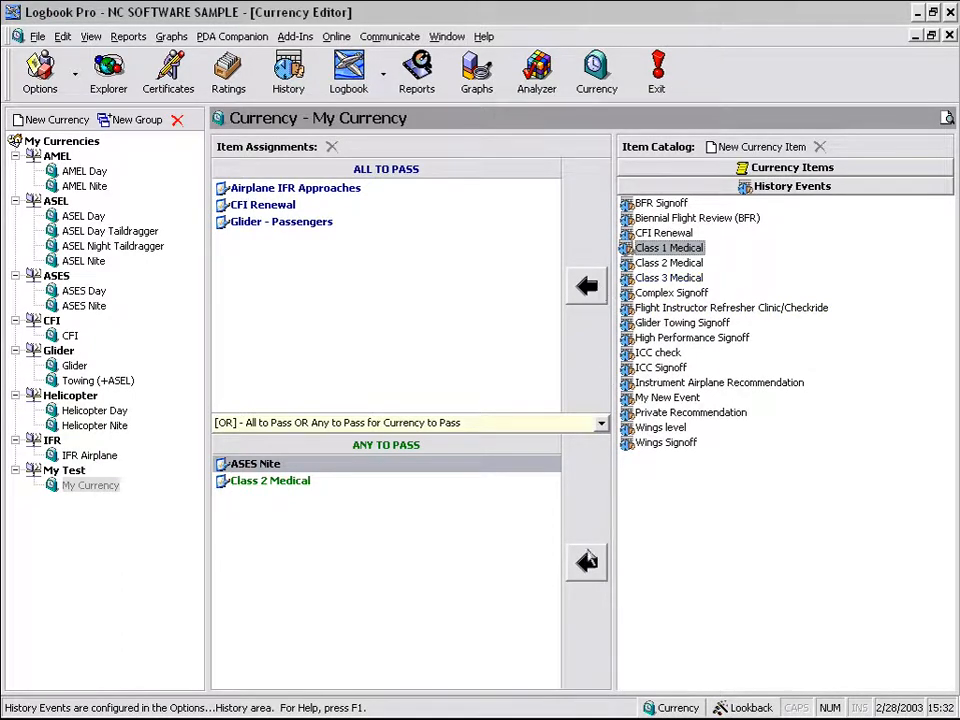
click(586, 562)
click(662, 278)
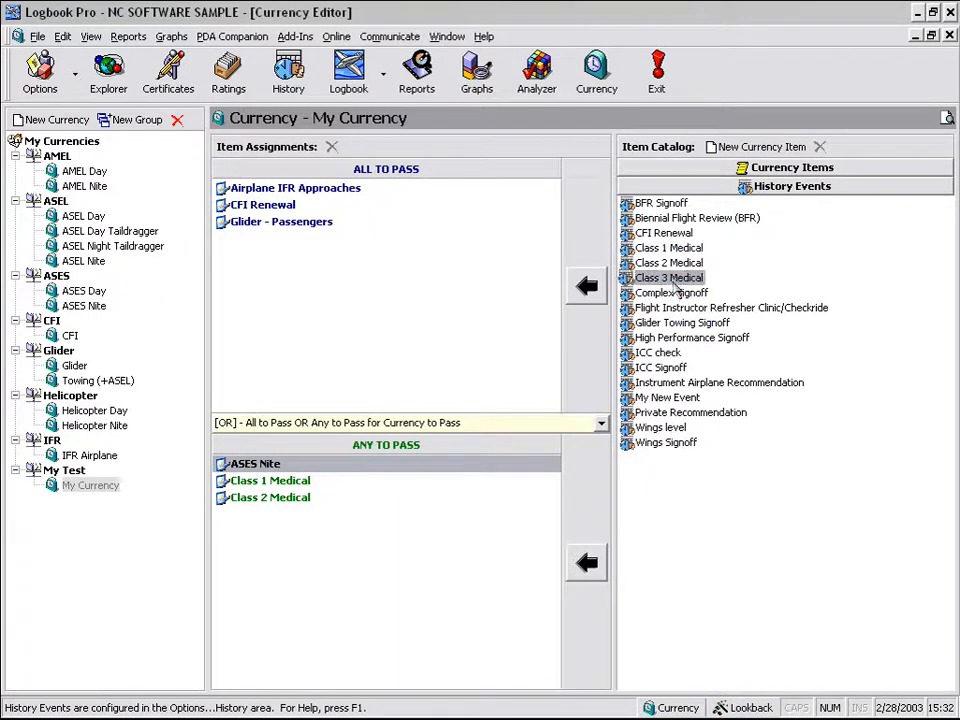
click(586, 562)
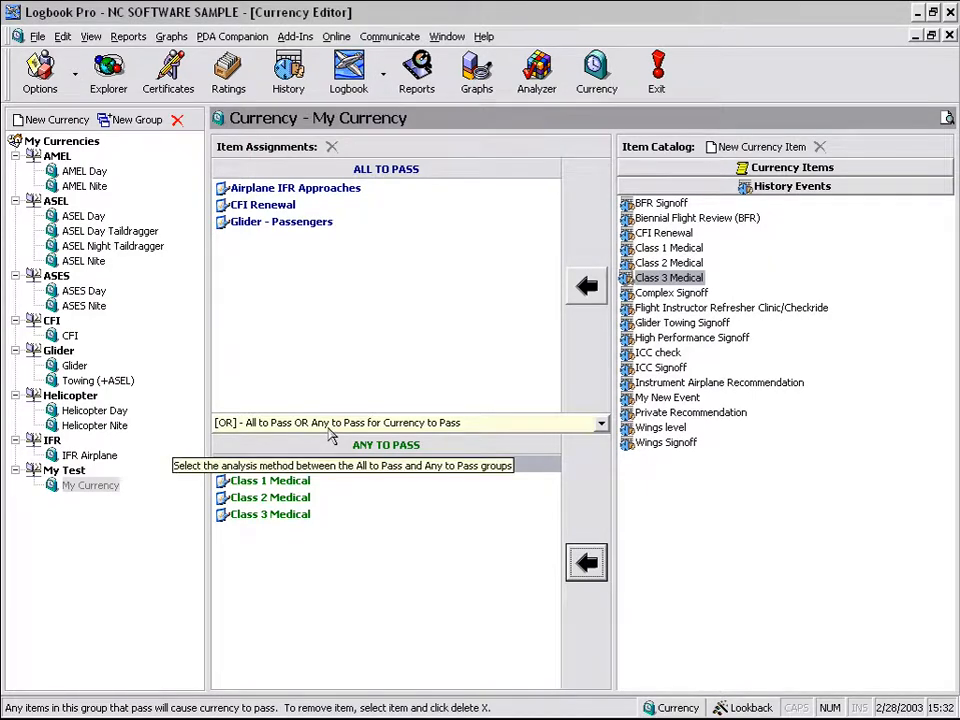
click(371, 325)
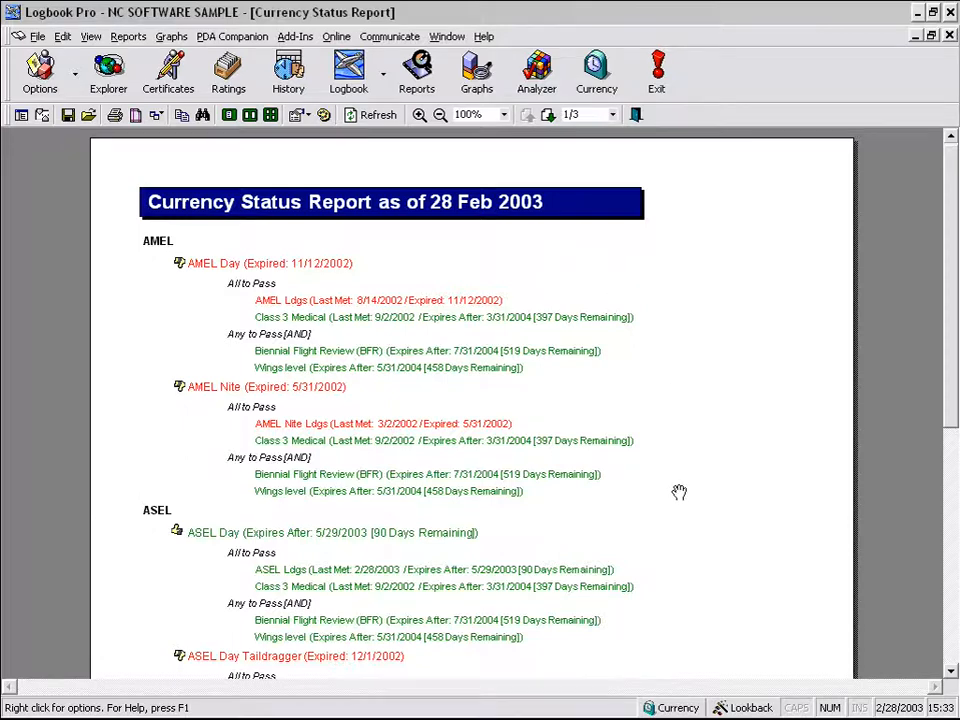
drag(677, 493, 685, 449)
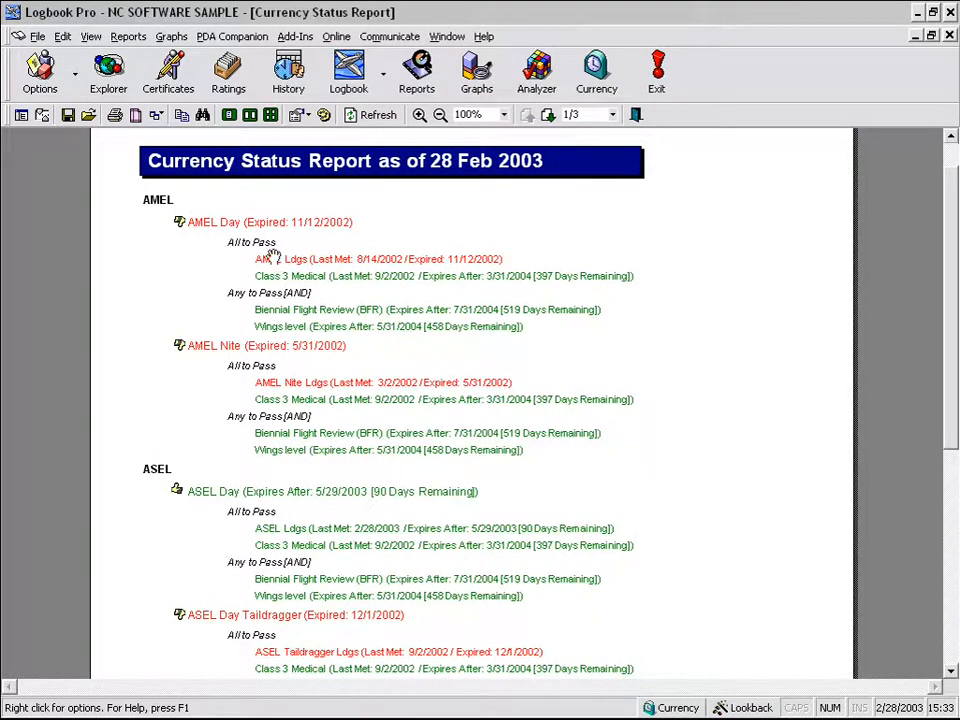
drag(213, 238, 659, 339)
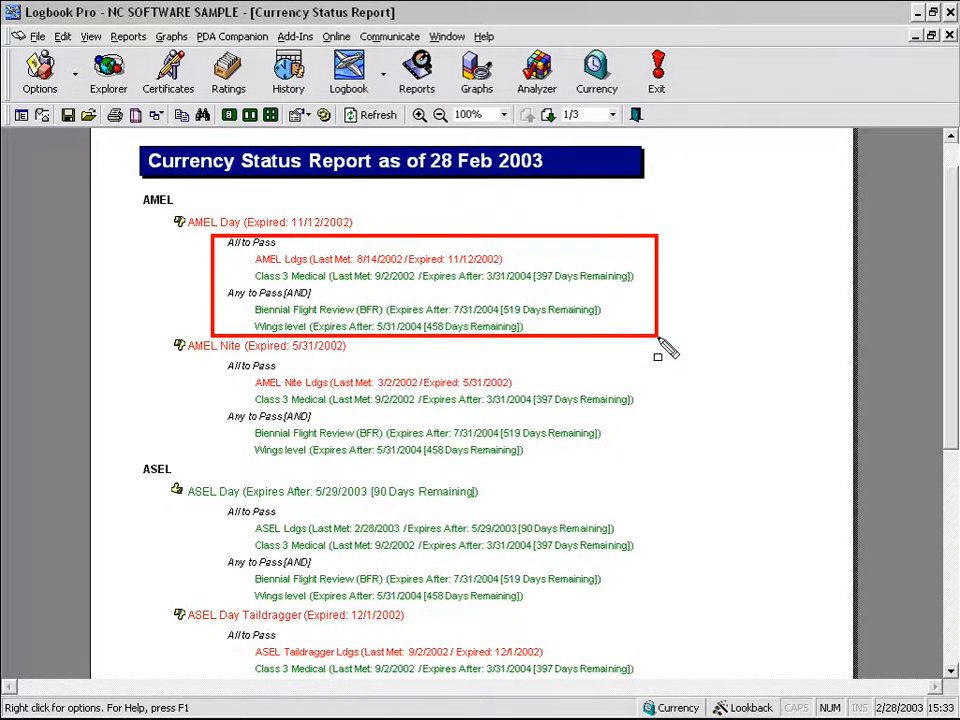
key(Escape)
key(ctrl+shift+d)
drag(658, 262, 524, 292)
key(Escape)
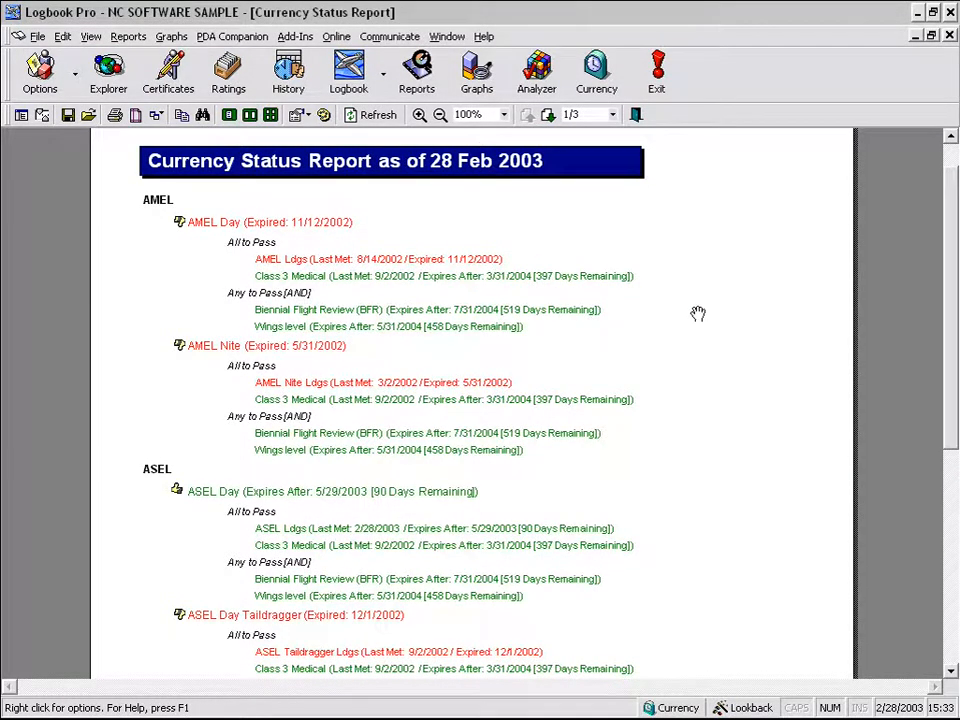
key(ctrl+shift+d)
drag(155, 480, 496, 504)
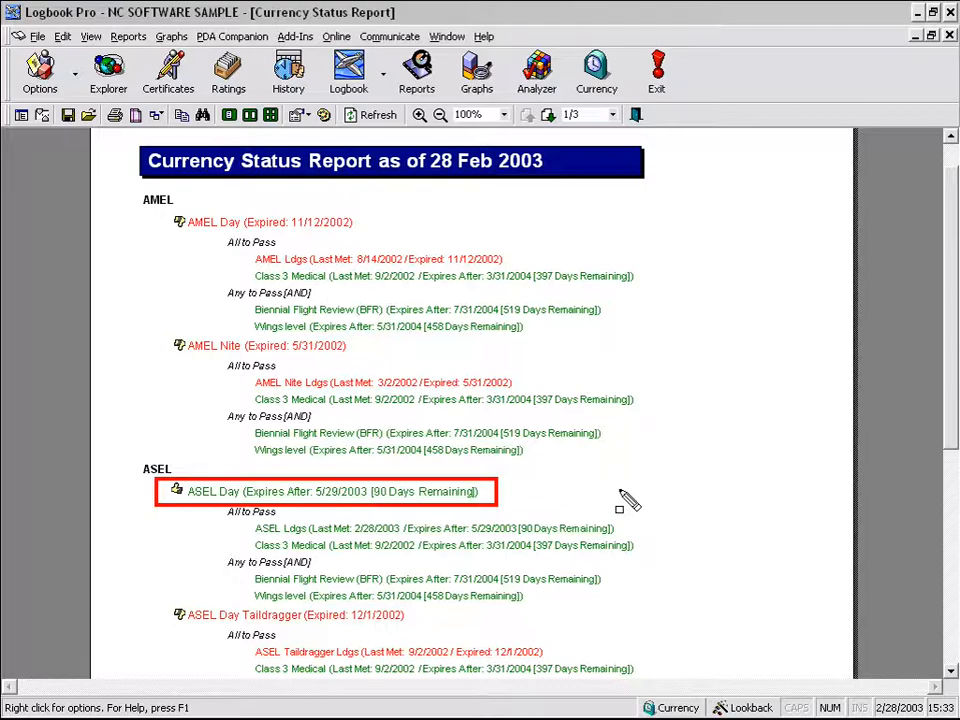
key(Escape)
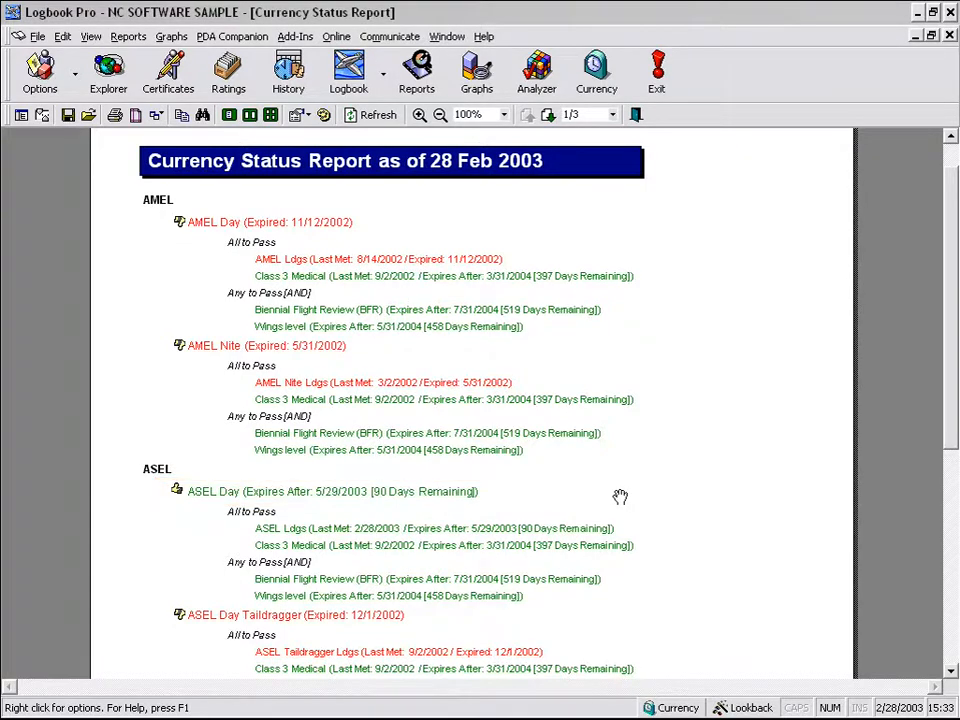
drag(951, 398, 929, 614)
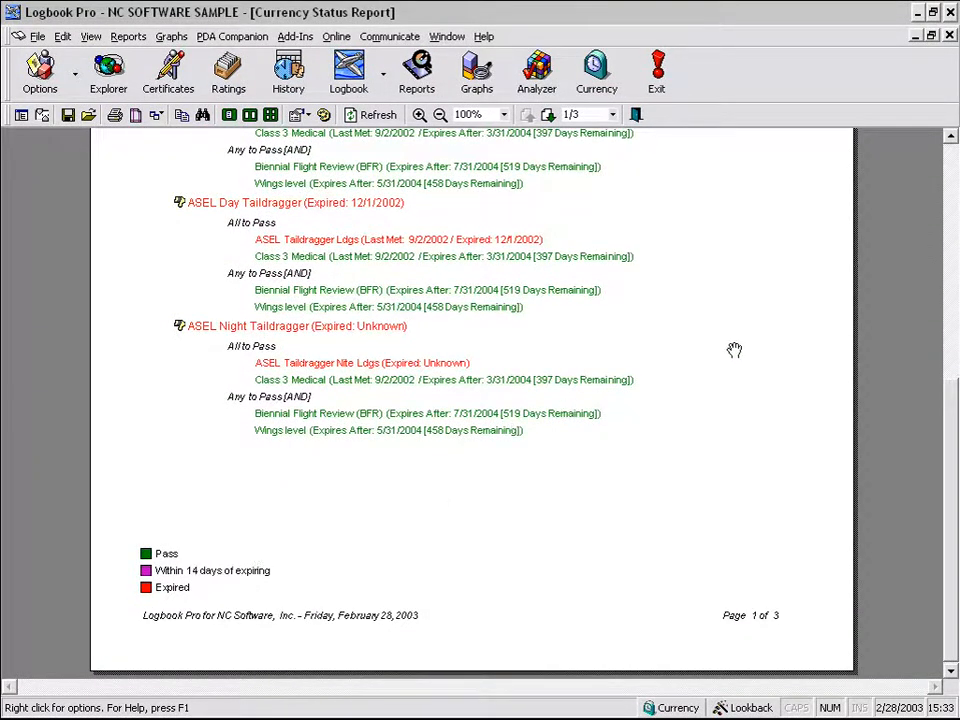
click(953, 210)
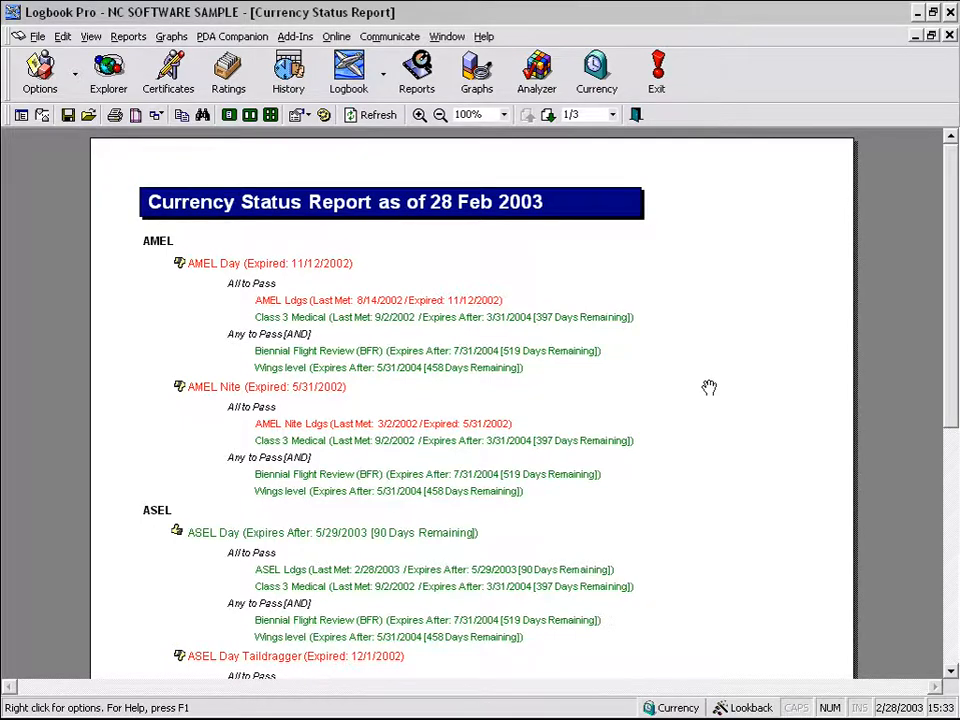
- Page through the Currency Status Report to page 3/3 and scroll to the My Test / My Currency entry
drag(647, 476, 704, 292)
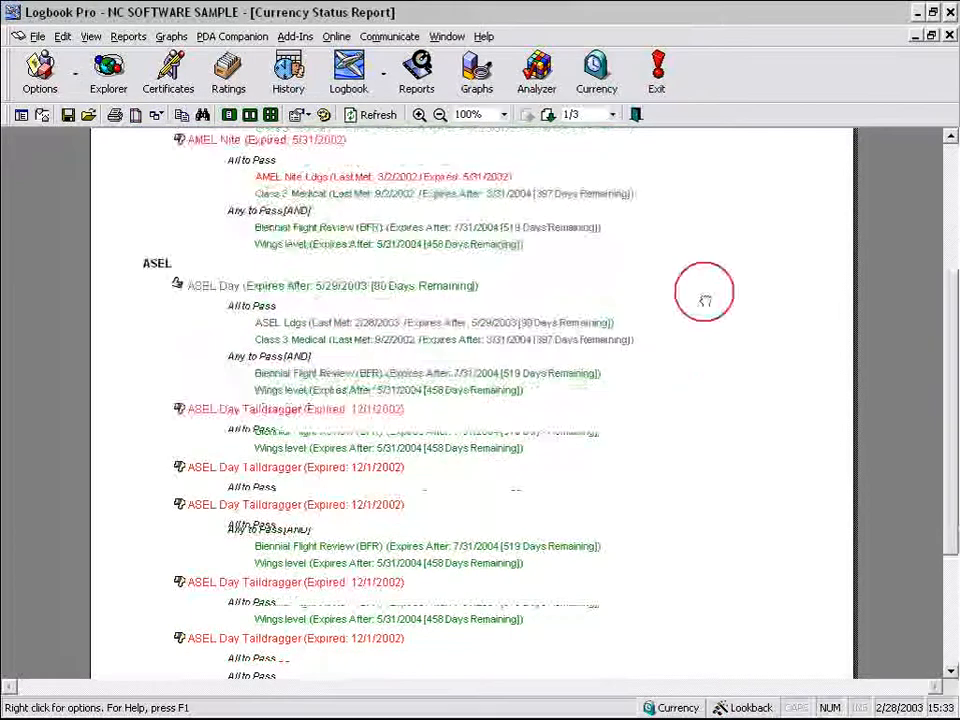
click(548, 115)
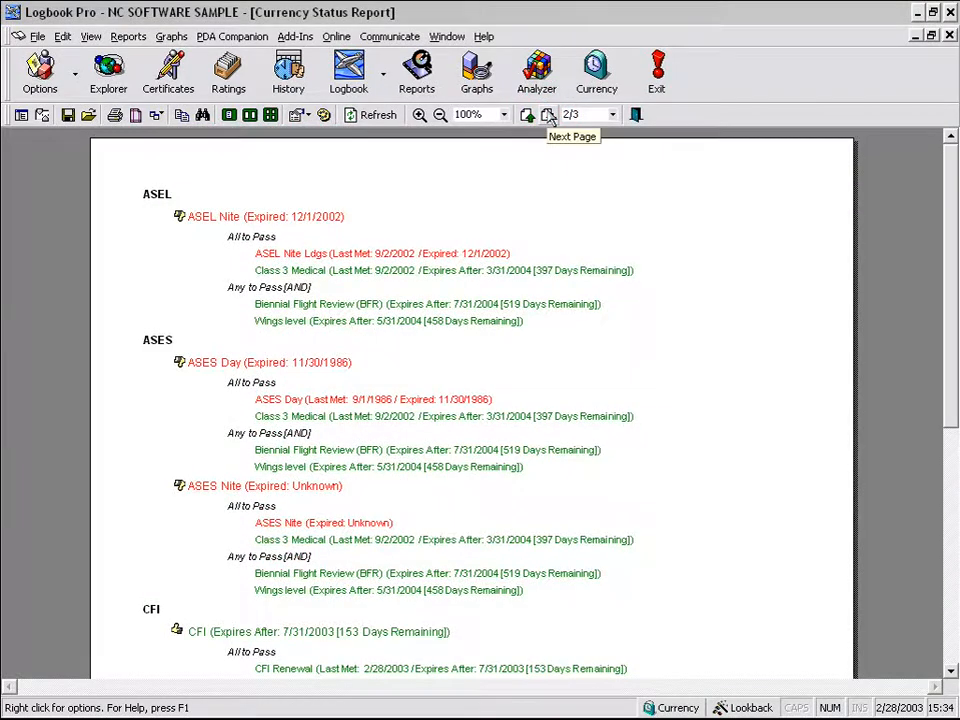
drag(576, 436, 594, 218)
drag(568, 462, 573, 308)
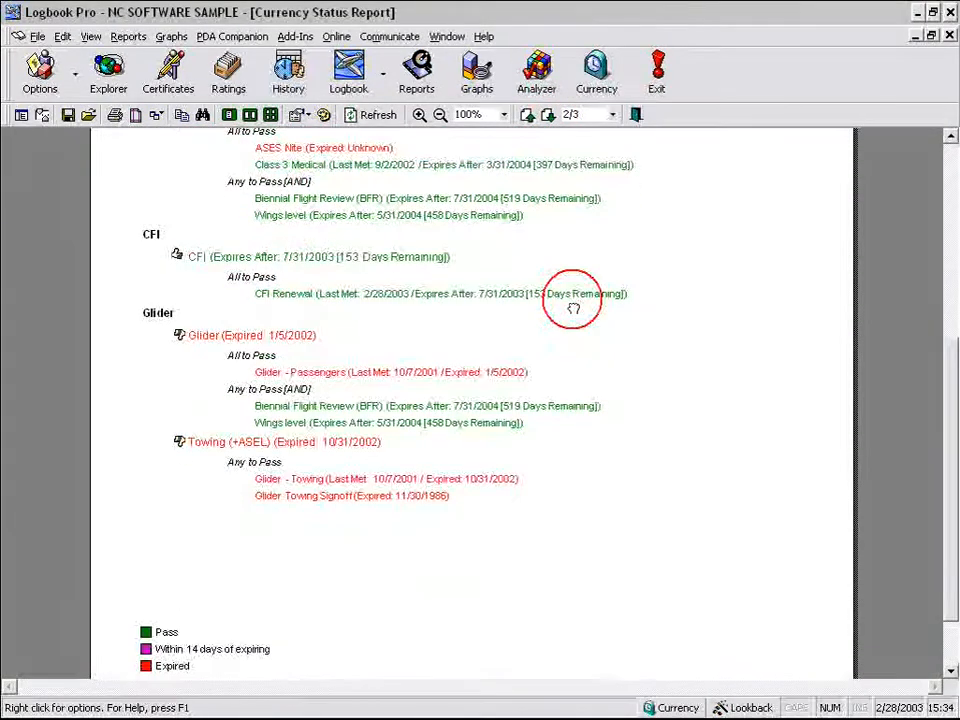
click(548, 115)
drag(578, 610, 606, 454)
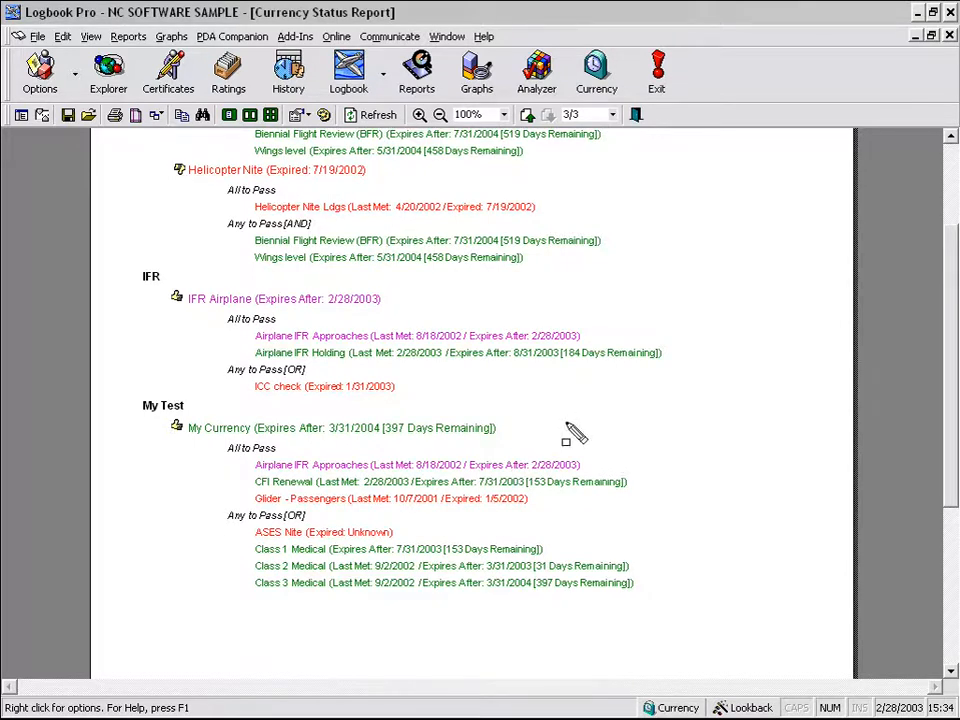
- Close the report, returning to the Explorer with the sample logbook's nodes
drag(556, 491, 396, 492)
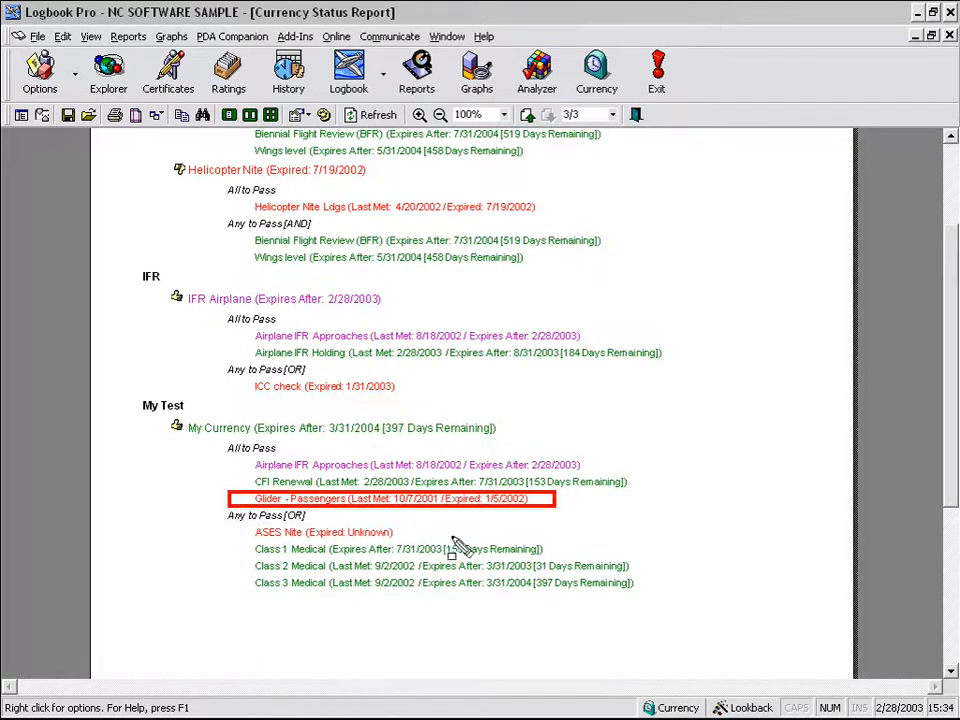
drag(264, 558, 238, 541)
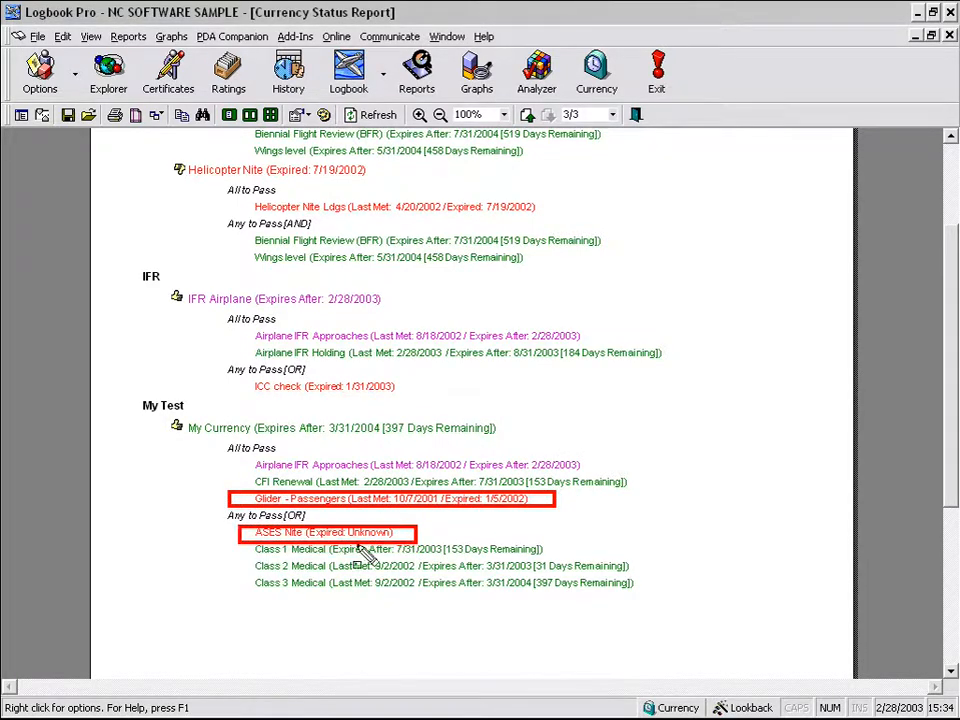
key(Escape)
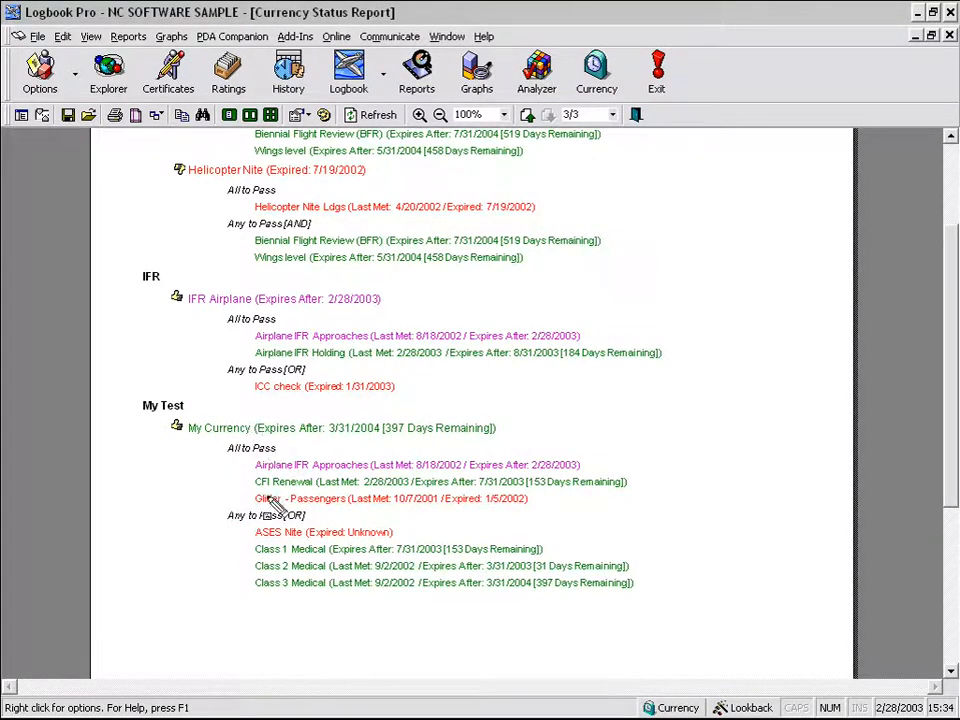
drag(211, 509, 322, 522)
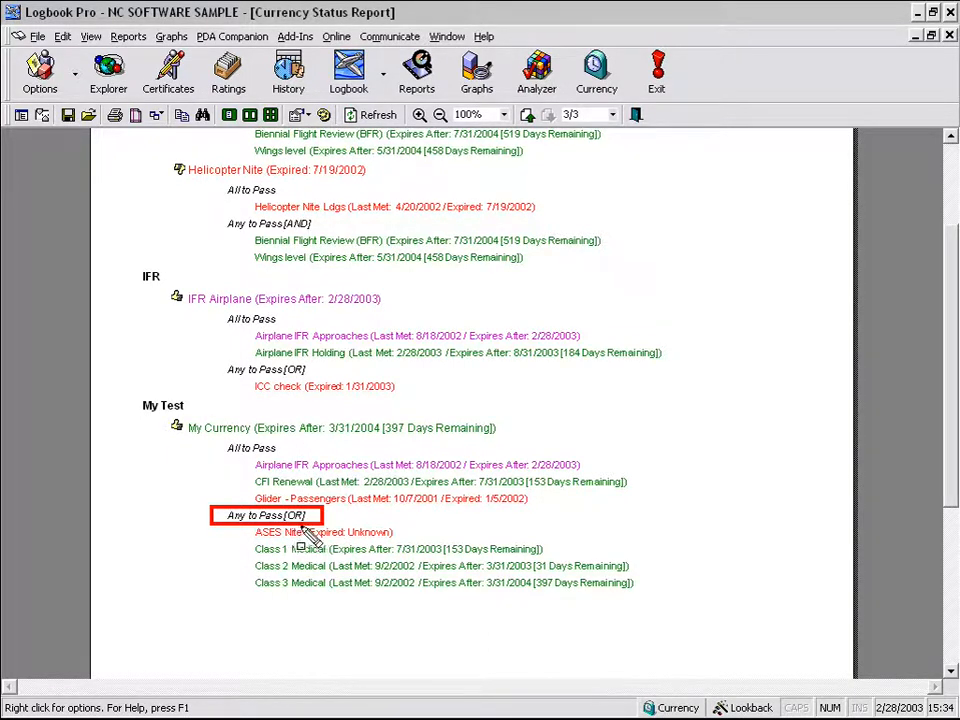
key(Escape)
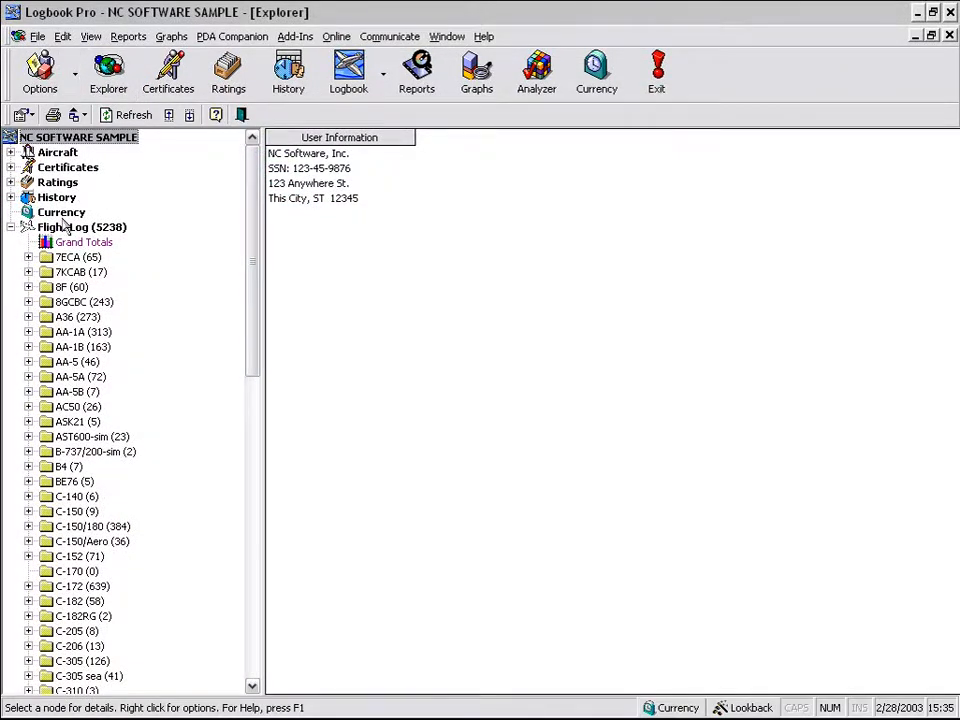
- Show the Explorer's Currency statuses and expand My Currency, expiring after 3/31/2004 with OR-joined groups
click(61, 213)
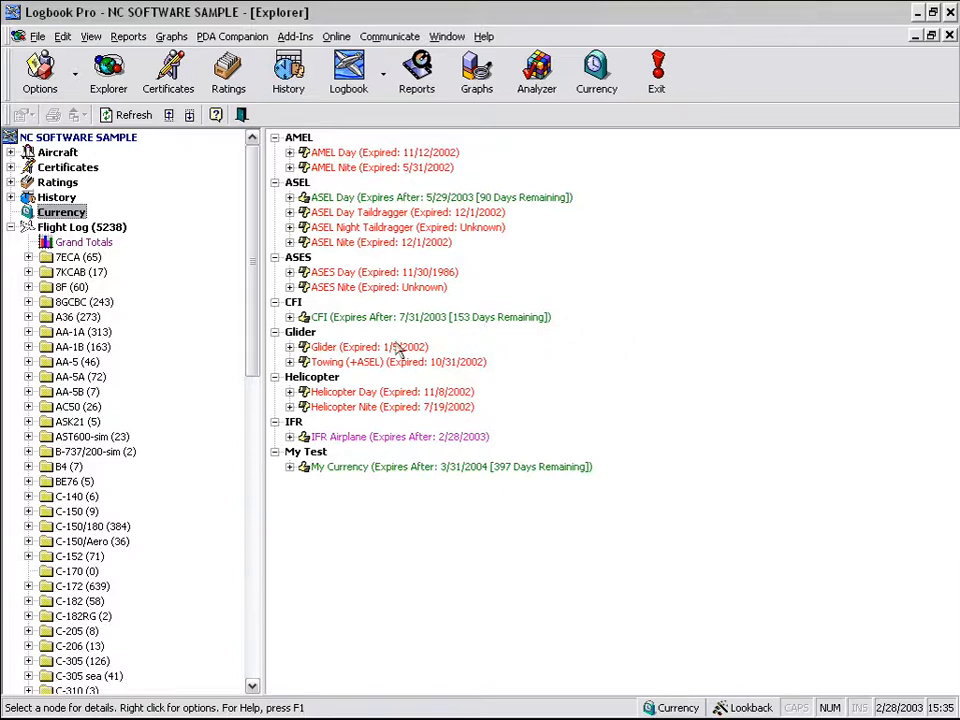
click(289, 467)
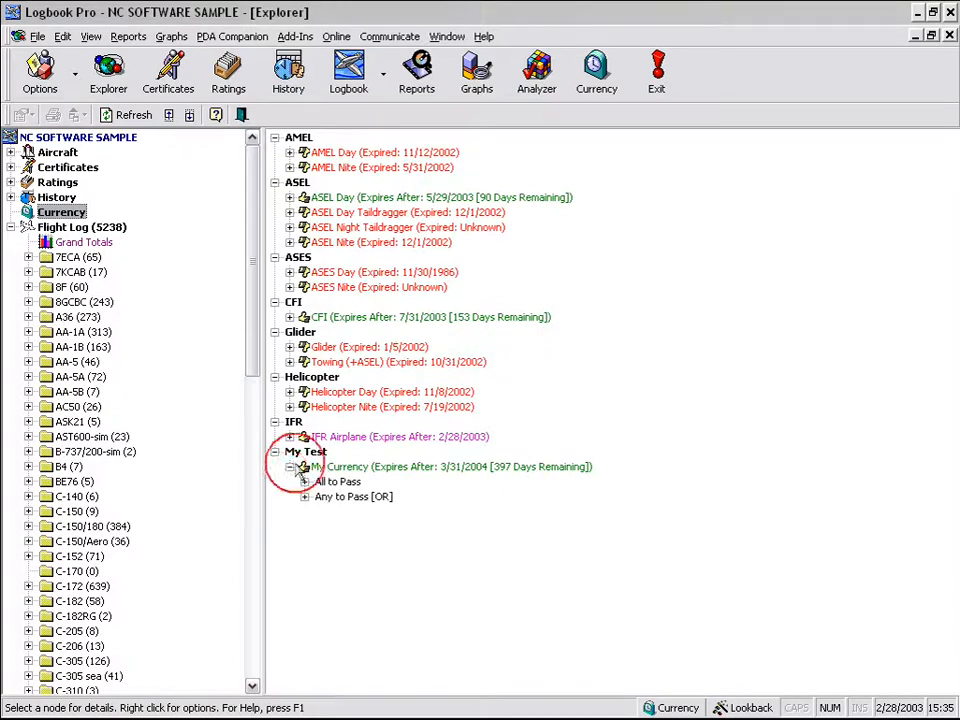
- Expand all currencies in the Explorer and page down to the My Test section
right_click(690, 506)
click(733, 531)
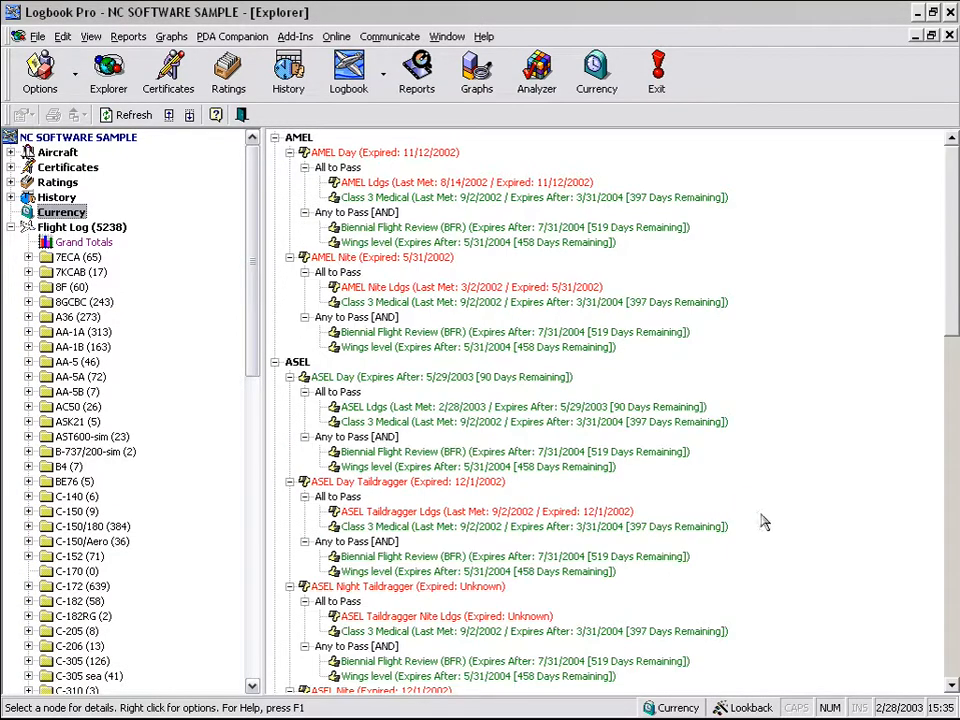
click(948, 627)
click(948, 627)
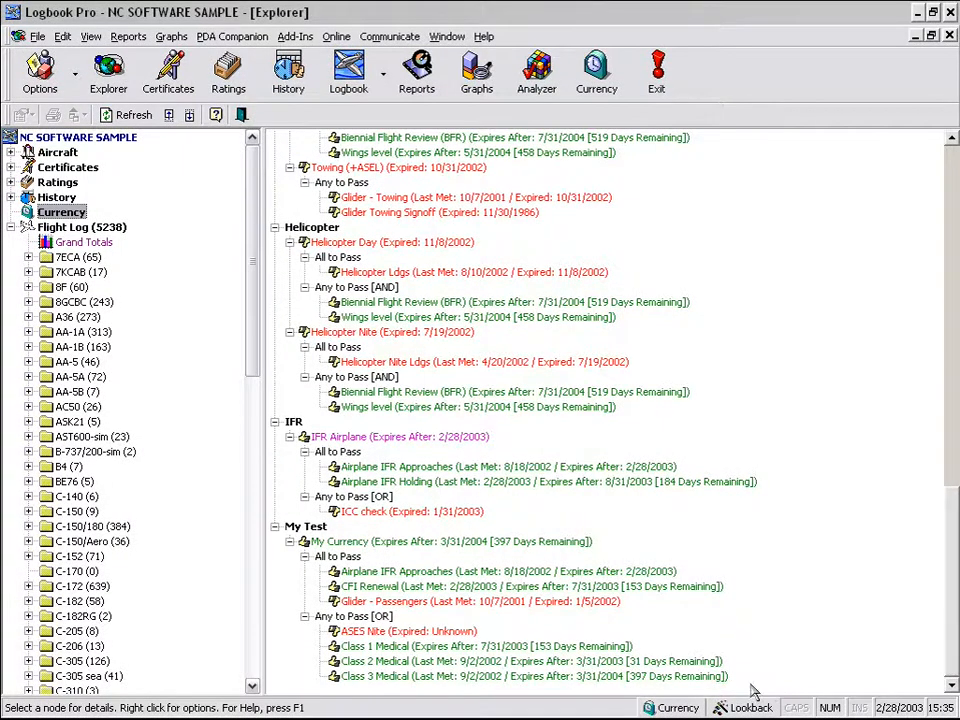
- Compare My Currency's 397 days remaining with Class 3 Medical's 3/31/2004 expiry, then close the Explorer
key(ctrl+shift+d)
mouse_move(749, 683)
mouse_down()
mouse_move(600, 680)
mouse_move(374, 587)
mouse_move(258, 517)
mouse_up()
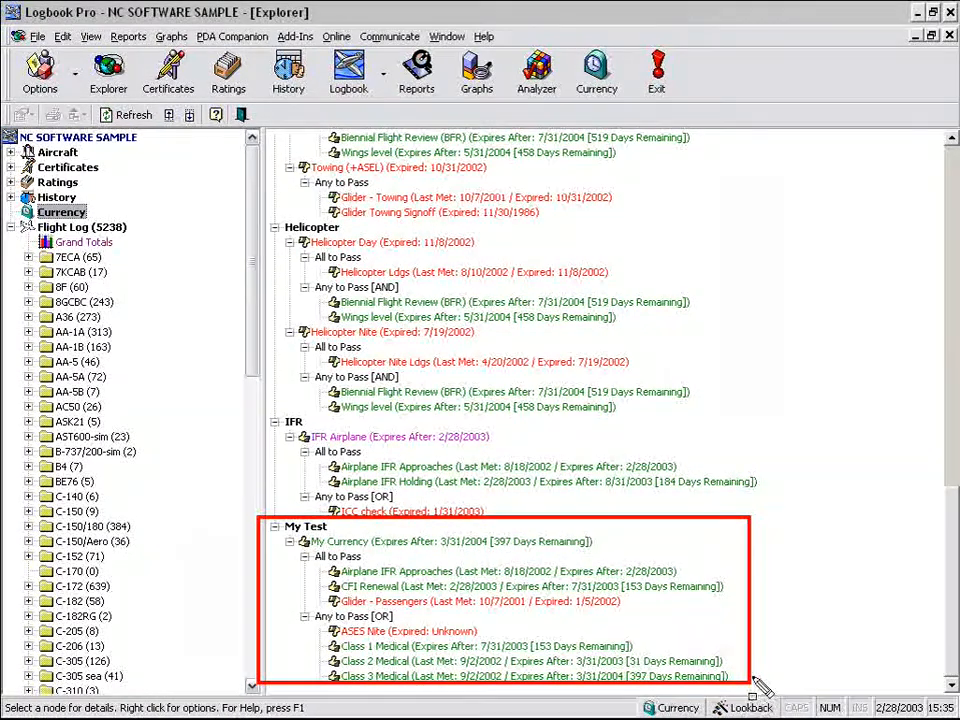
mouse_move(748, 683)
mouse_down()
mouse_move(440, 703)
mouse_move(305, 700)
mouse_move(313, 703)
mouse_up()
key(Escape)
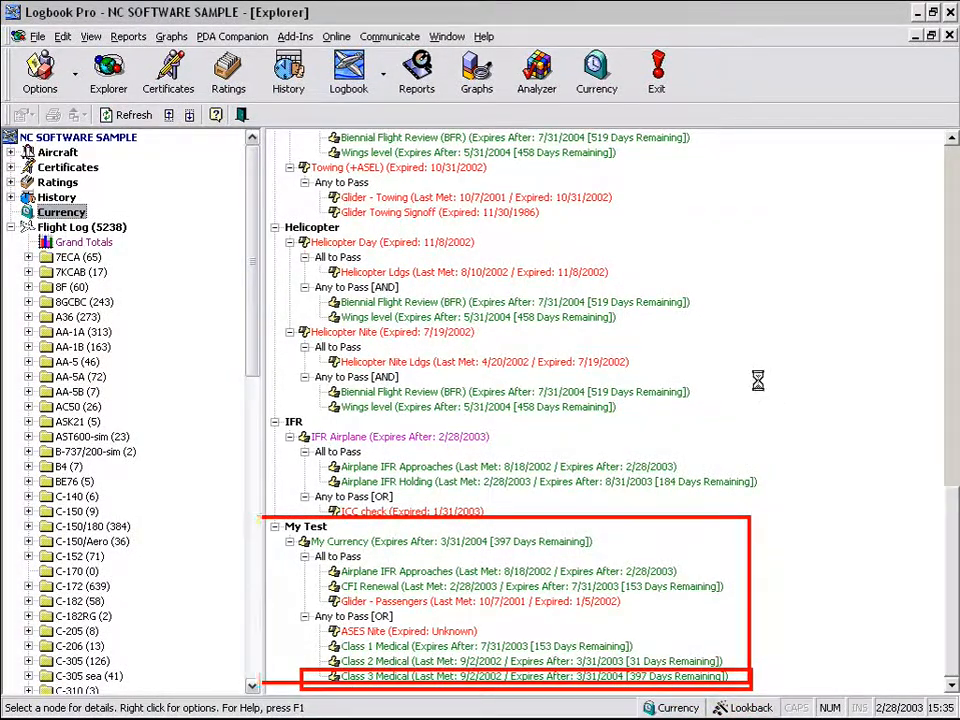
click(242, 115)
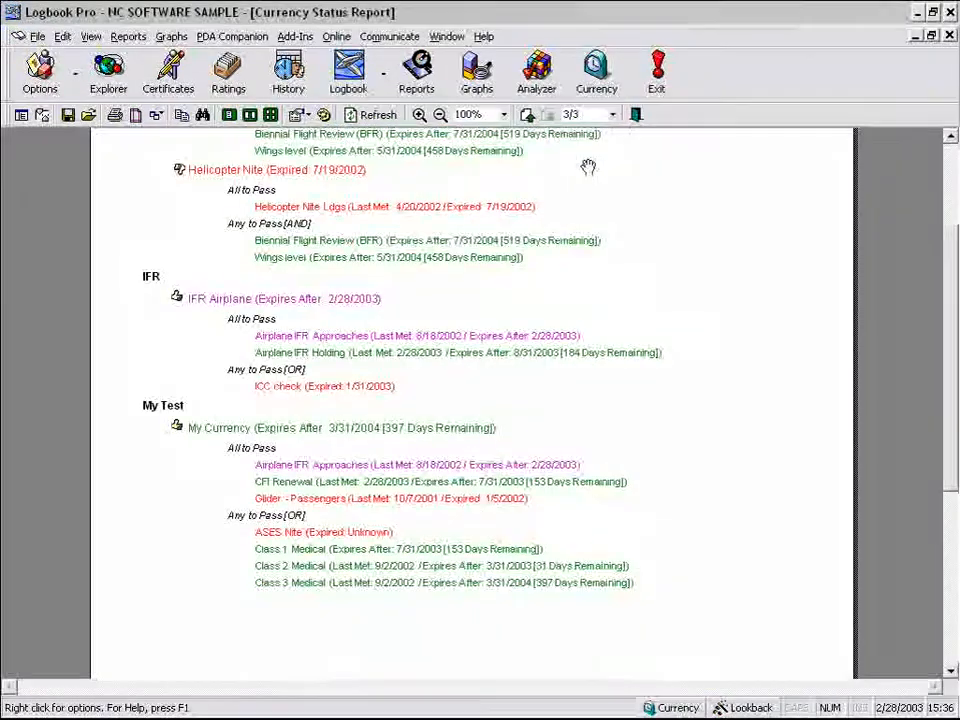
- Close the Currency Status Report to return to My Currency in the Currency Editor
click(636, 114)
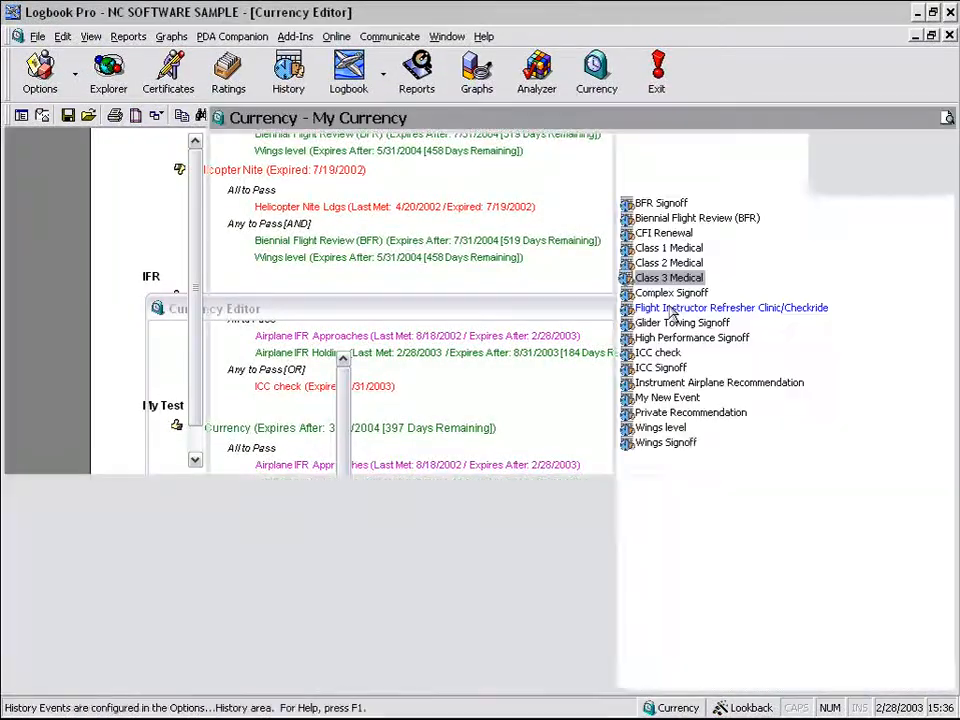